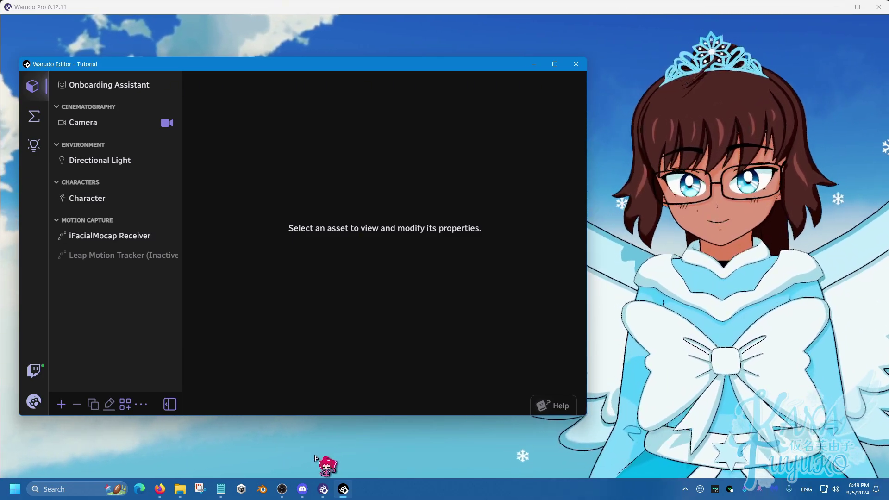
# - Switch to Discord and examine the L2D-like Steppies post and its SmoothStep file in the Warudo server's blueprints-sharing channel
pyautogui.click(302, 489)
pyautogui.scroll(10, 125, 185)
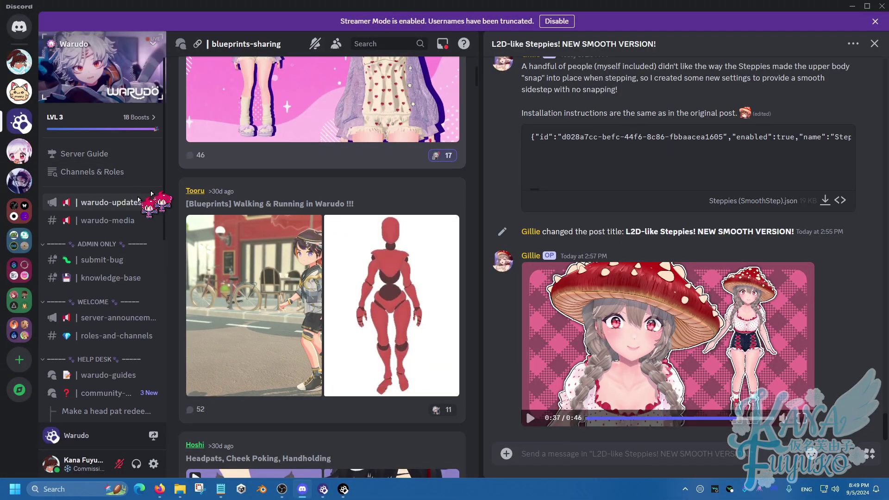
pyautogui.scroll(-10, 117, 227)
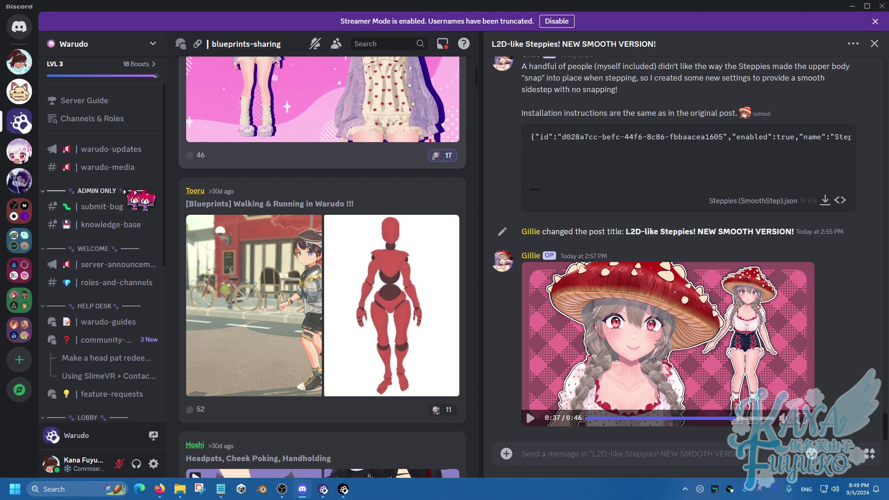
pyautogui.moveTo(115, 331)
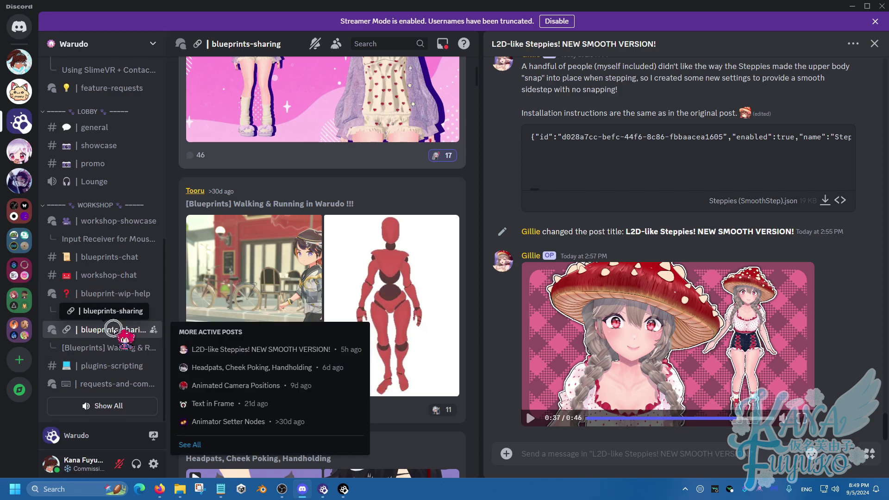
pyautogui.scroll(5, 285, 230)
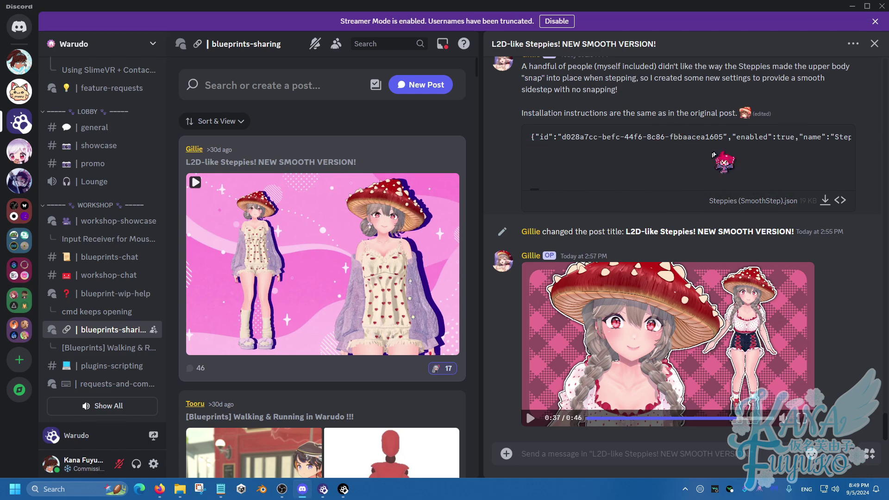
pyautogui.scroll(3, 703, 162)
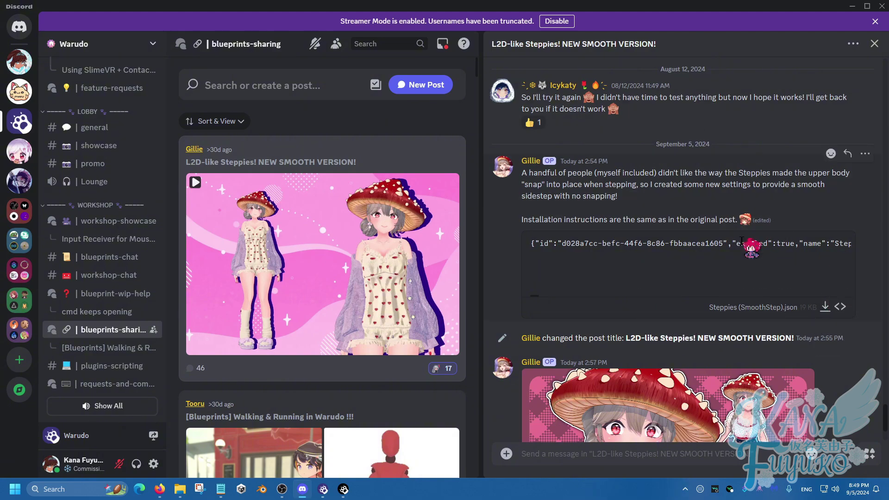
pyautogui.scroll(-3, 803, 192)
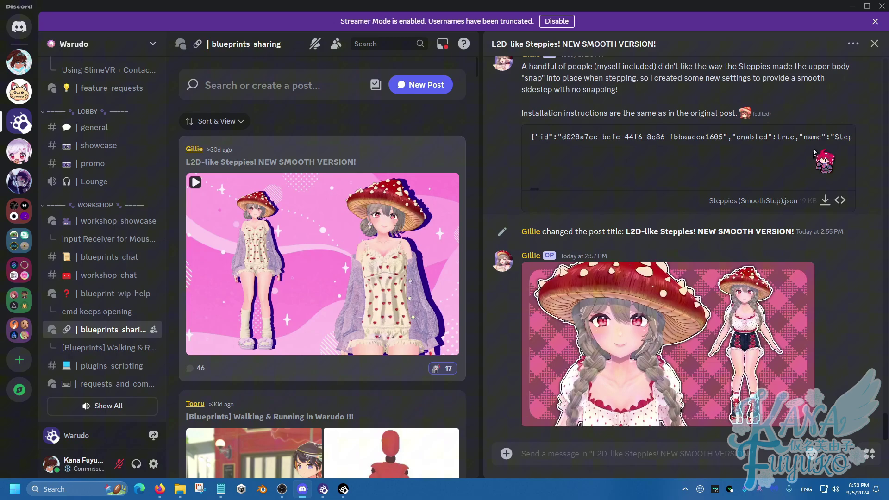
pyautogui.click(851, 6)
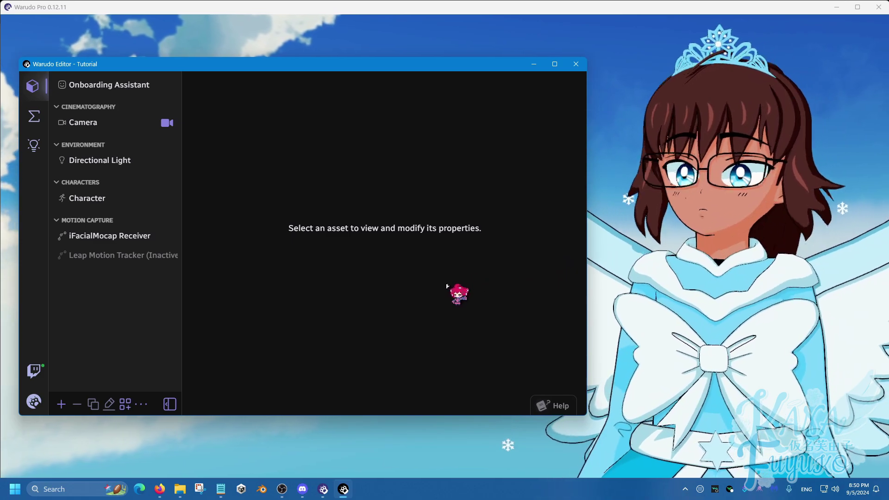
# - Create temporary IK target anchors at the current position for the character's left and right feet in Body IK
pyautogui.click(103, 203)
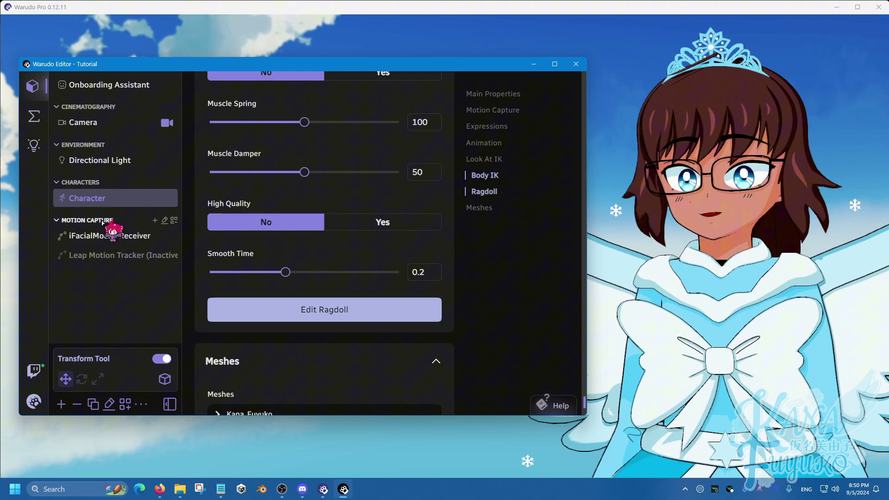
pyautogui.click(486, 180)
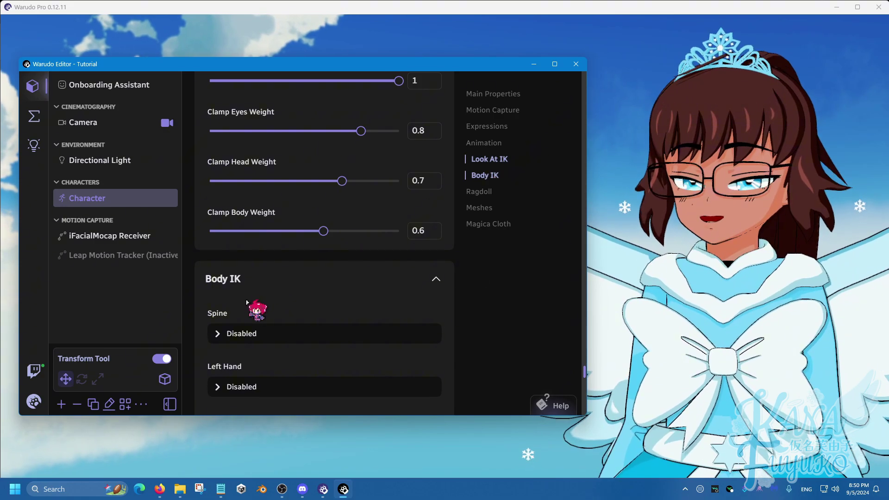
pyautogui.scroll(-5, 252, 311)
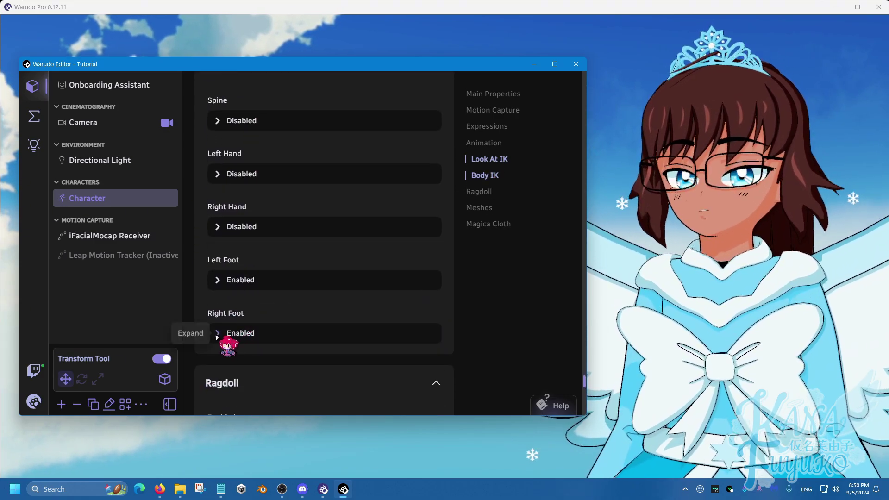
pyautogui.click(216, 332)
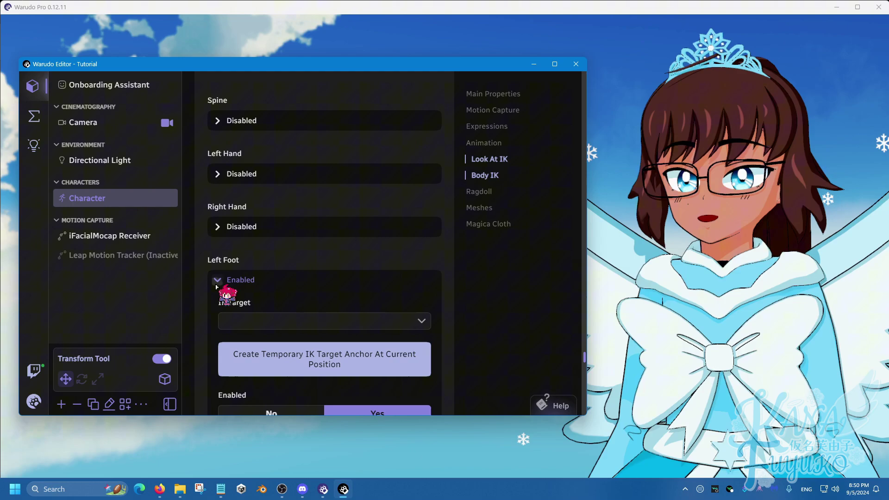
pyautogui.scroll(-4, 227, 290)
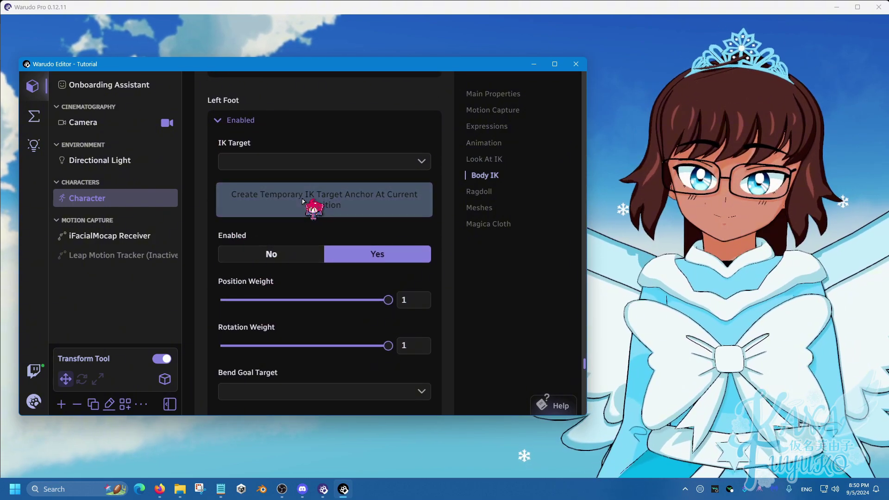
pyautogui.click(303, 201)
pyautogui.click(231, 120)
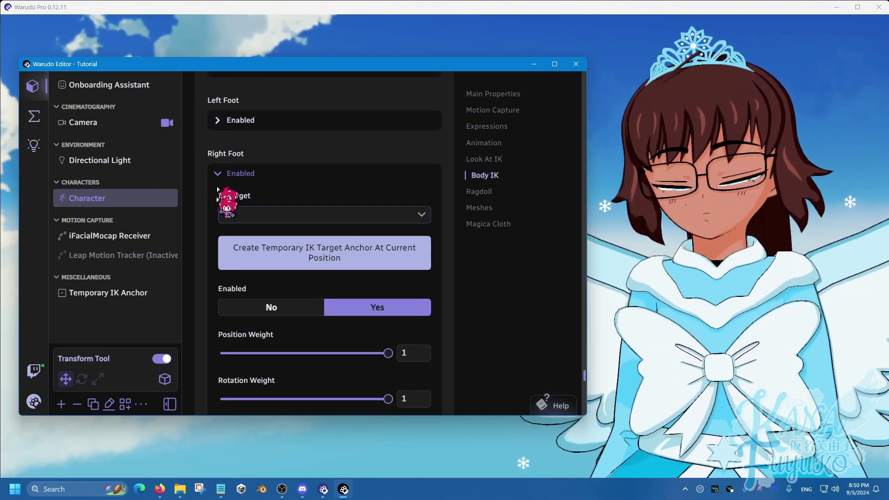
pyautogui.click(298, 255)
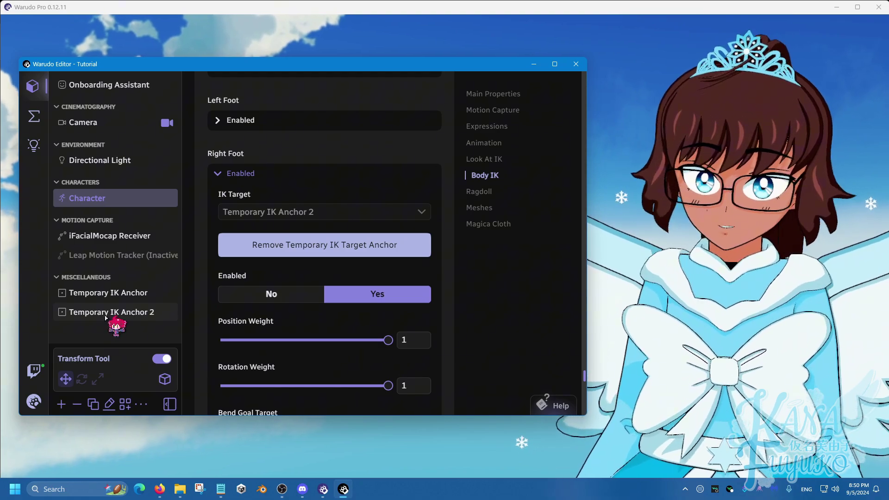
# - Rename the first temporary IK anchor, the left foot's, to Left Foot IK
pyautogui.click(103, 298)
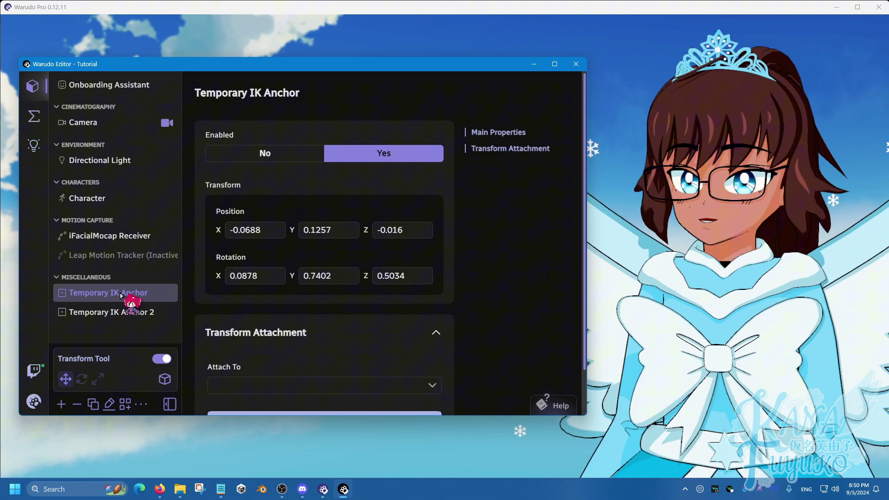
pyautogui.click(108, 404)
pyautogui.moveTo(261, 244); pyautogui.dragTo(153, 268)
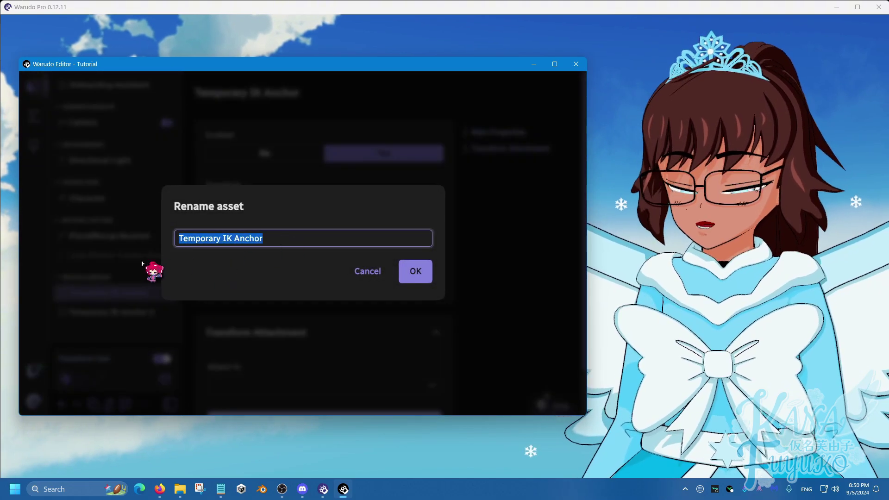
pyautogui.write('Left Foot IK')
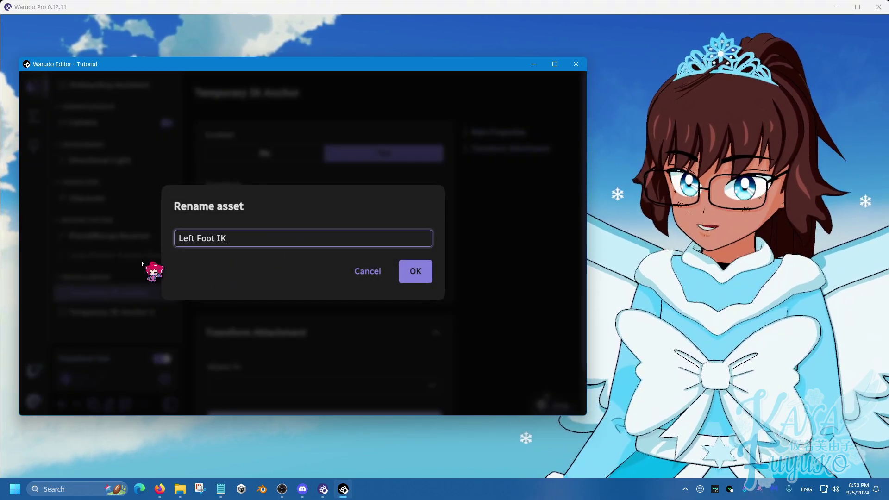
pyautogui.press('Return')
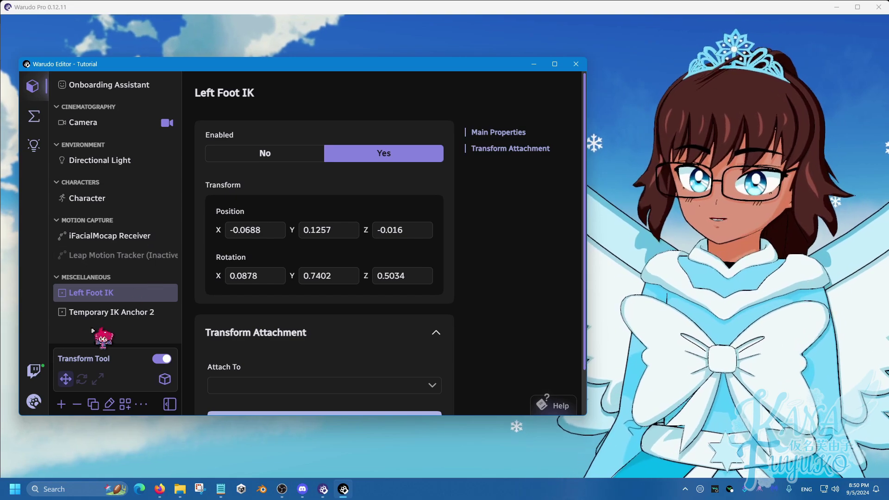
# - Rename the second temporary IK anchor, the right foot's, to Right Foot IK
pyautogui.click(101, 313)
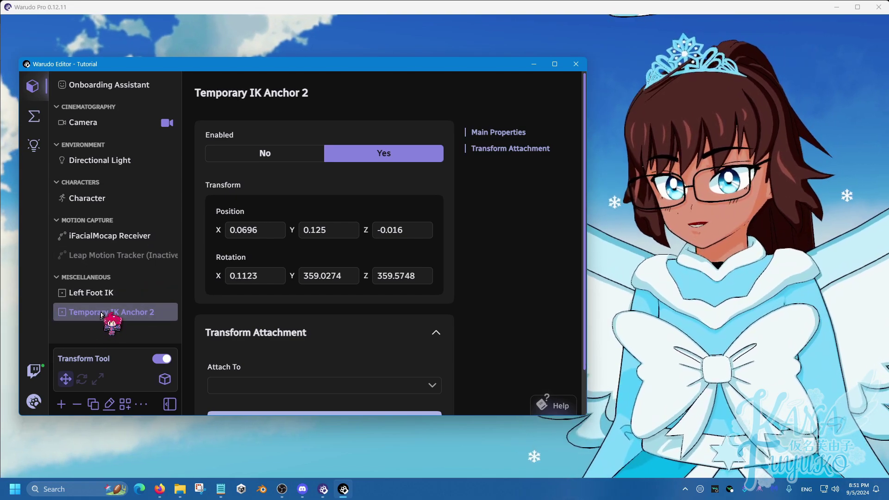
pyautogui.click(108, 403)
pyautogui.hotkey('ctrl', 'a')
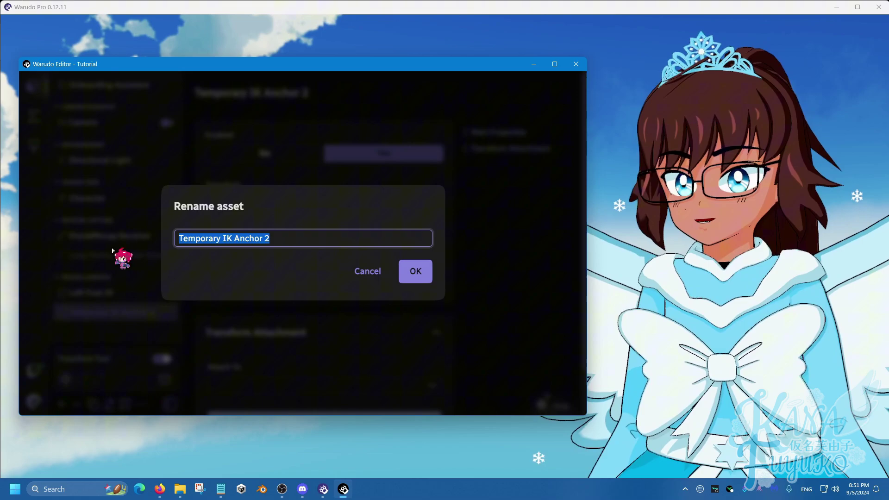
pyautogui.write('Right Foot IK')
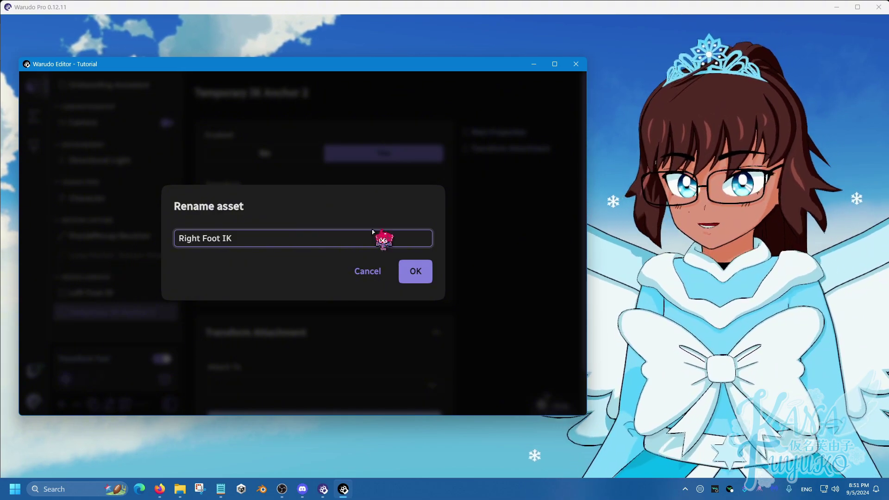
pyautogui.click(415, 272)
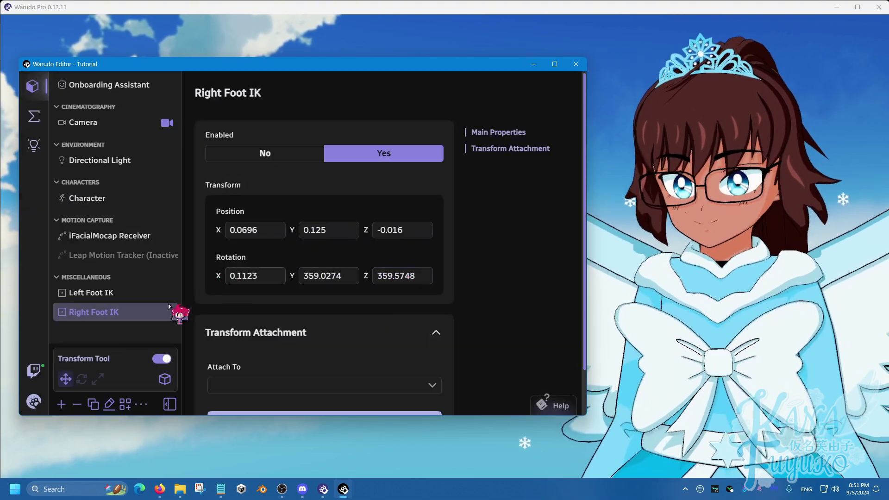
# - Duplicate the Left Foot IK and Right Foot IK anchors
pyautogui.click(116, 292)
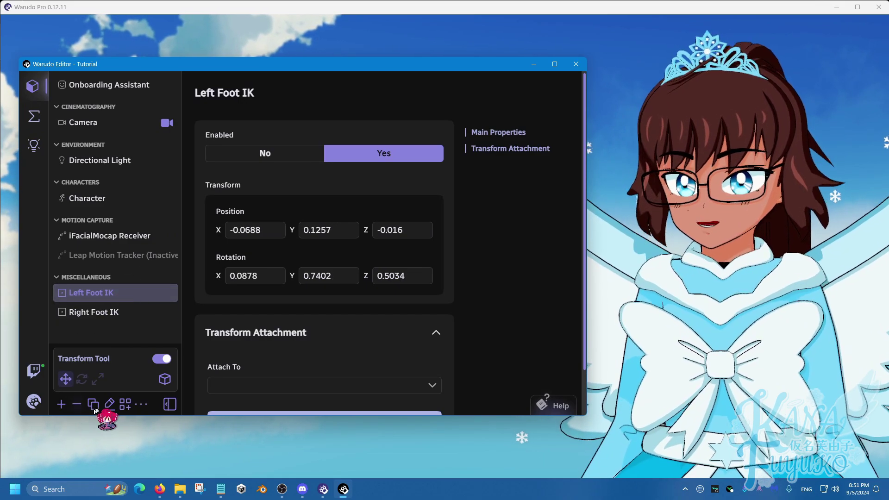
pyautogui.click(93, 404)
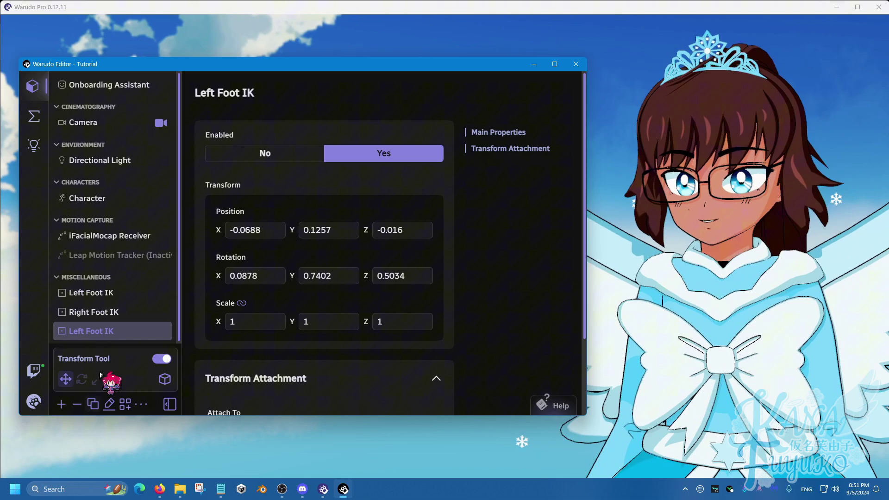
pyautogui.click(122, 312)
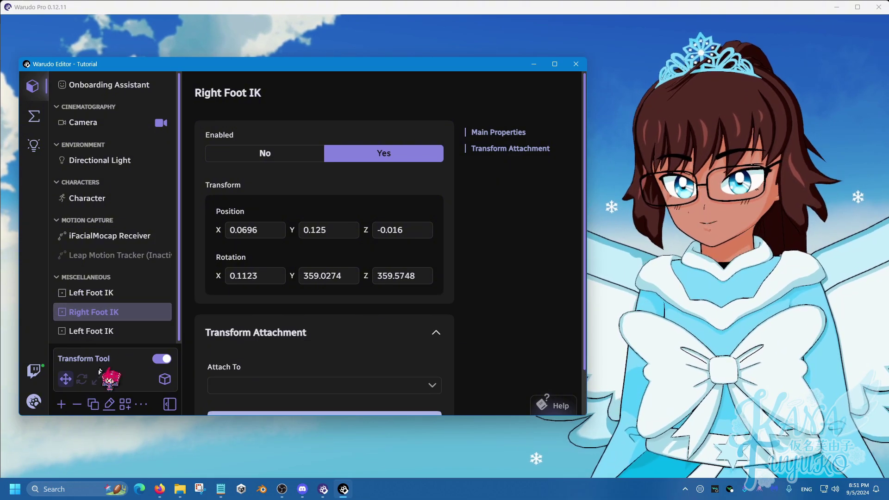
pyautogui.click(93, 404)
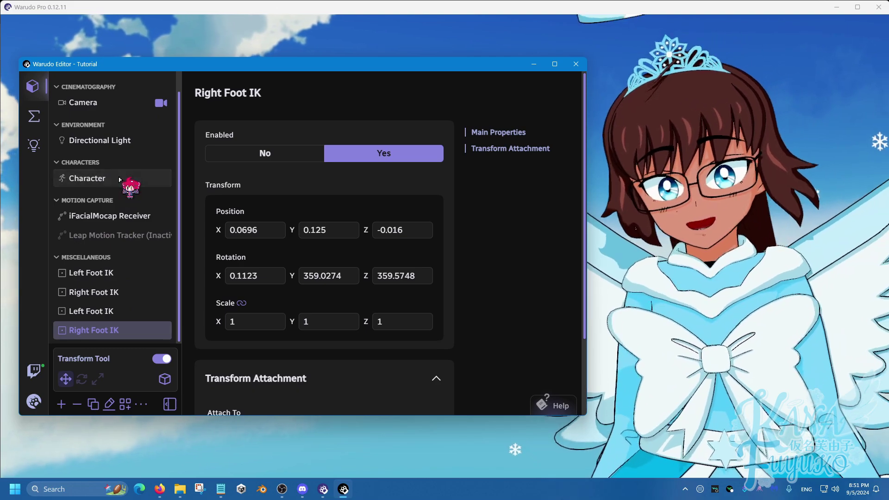
# - Remove the original temporary IK target anchors from the character's right foot and left foot settings
pyautogui.click(120, 180)
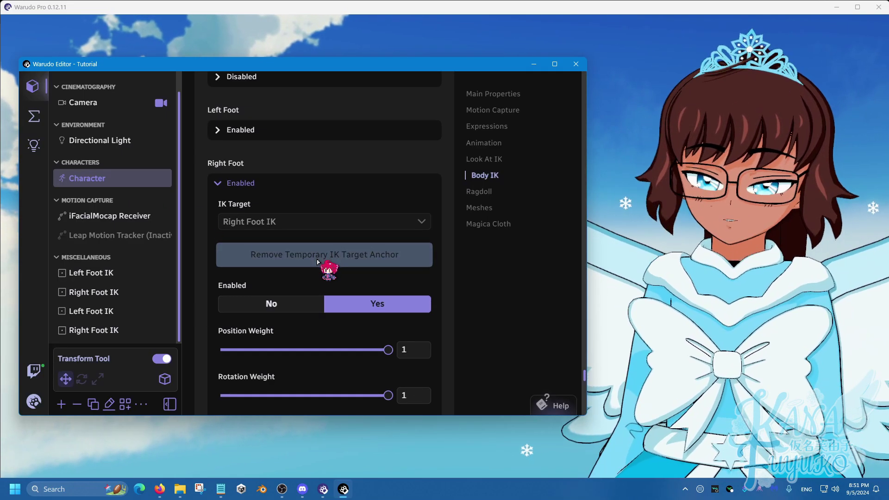
pyautogui.click(318, 261)
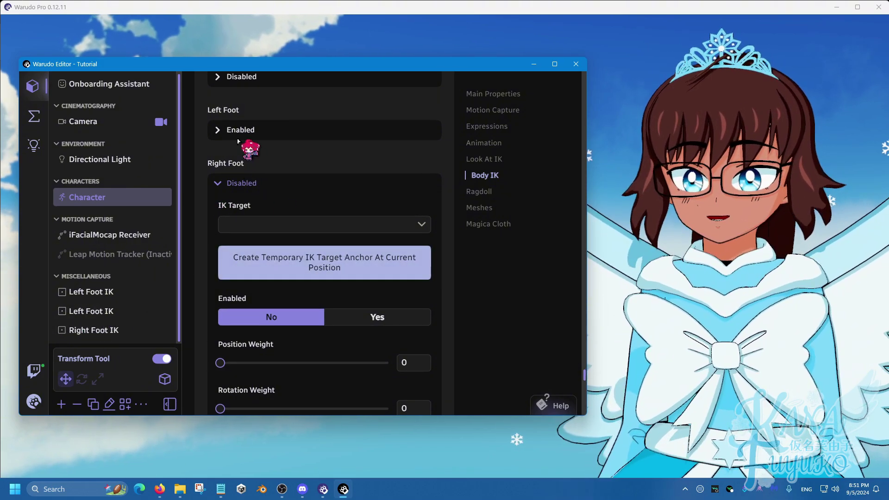
pyautogui.click(218, 130)
pyautogui.click(278, 205)
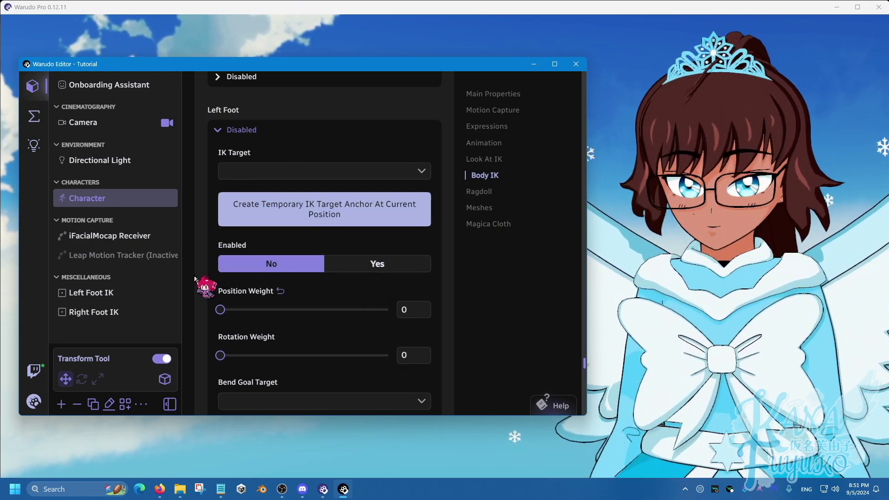
# - Enable the character's left foot IK with Left Foot IK as its target and set position weight and rotation weight to 1
pyautogui.click(733, 397)
pyautogui.moveTo(733, 397); pyautogui.dragTo(713, 301, button='middle')
pyautogui.scroll(-6, 713, 301)
pyautogui.scroll(6, 533, 412)
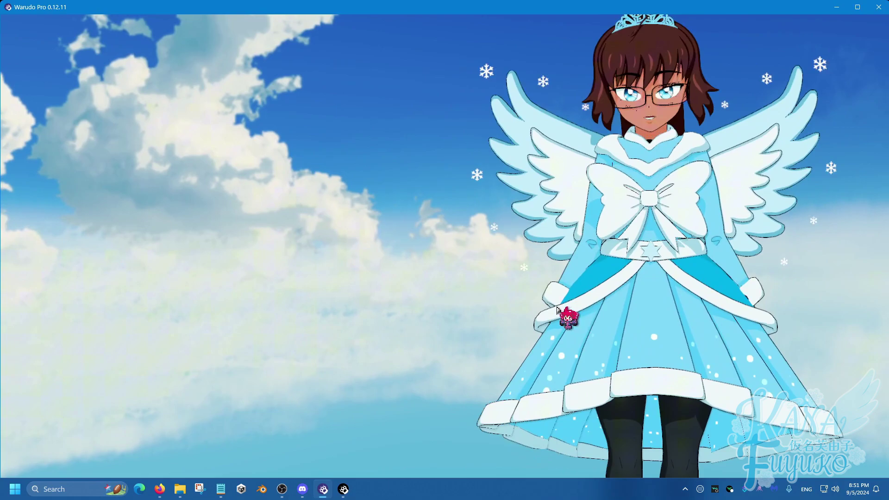
pyautogui.moveTo(557, 308); pyautogui.dragTo(520, 398, button='middle')
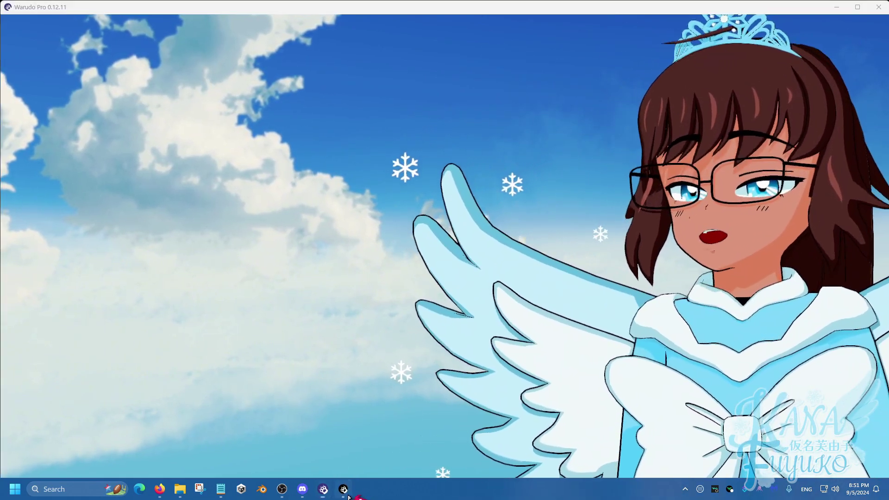
pyautogui.click(343, 489)
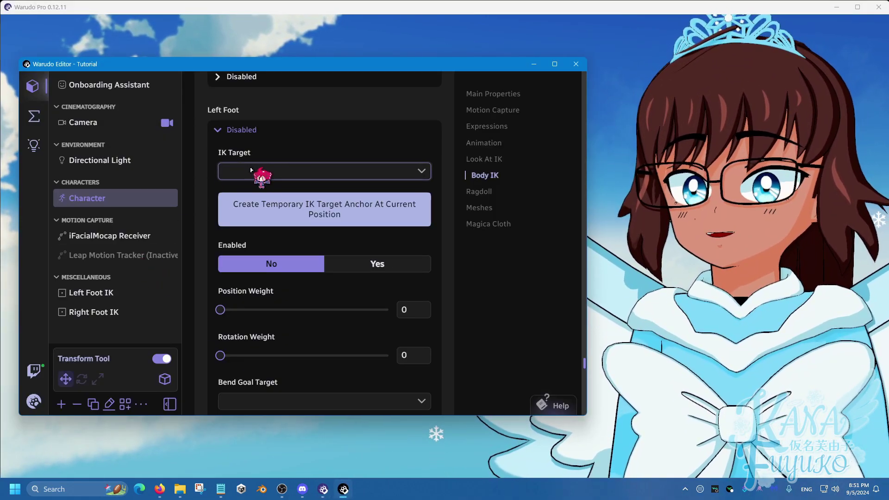
pyautogui.click(251, 170)
pyautogui.click(263, 246)
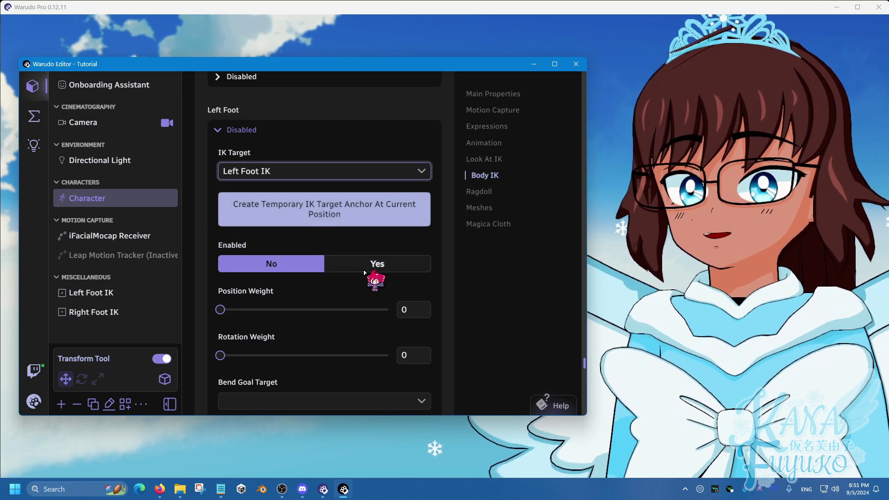
pyautogui.click(370, 265)
pyautogui.moveTo(222, 311); pyautogui.dragTo(437, 320)
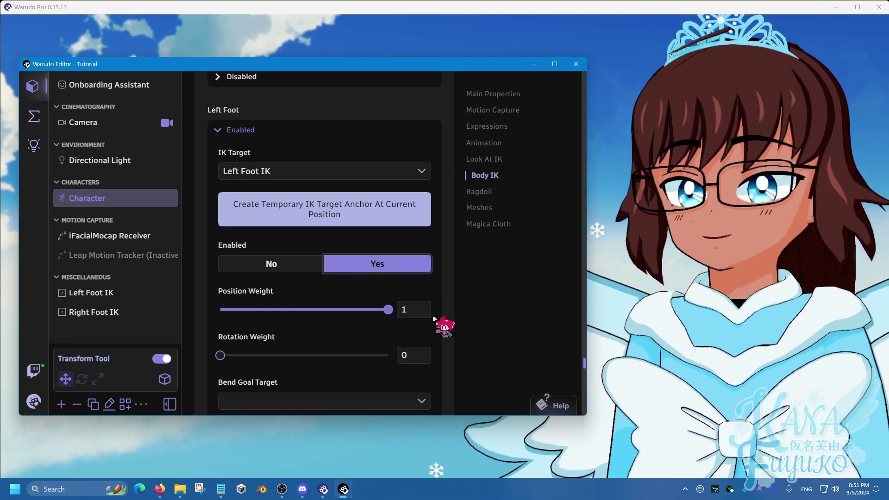
pyautogui.moveTo(220, 355); pyautogui.dragTo(470, 351)
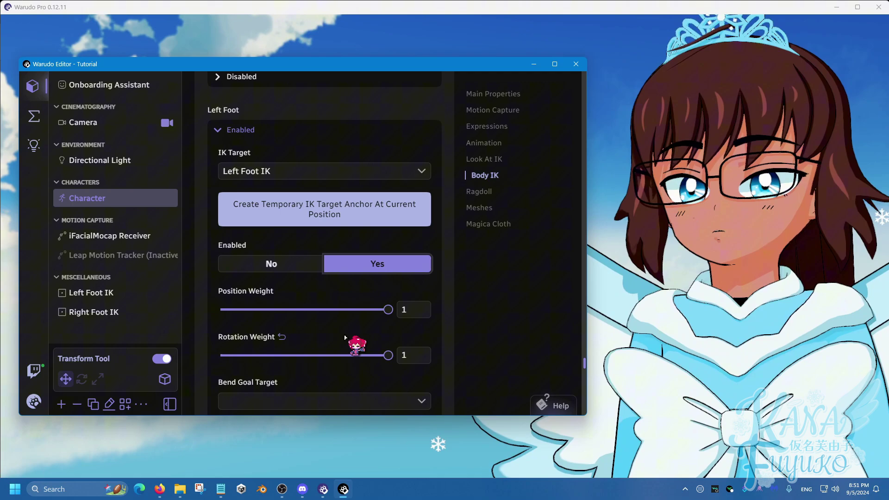
# - Check the character's pose in the main scene view with the left foot IK applied
pyautogui.scroll(-2, 570, 313)
pyautogui.click(674, 273)
pyautogui.scroll(-5, 559, 322)
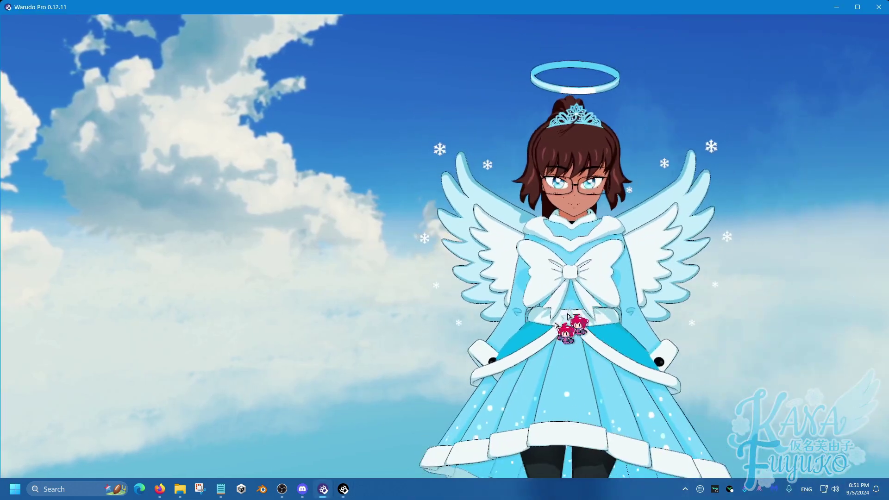
pyautogui.moveTo(558, 322); pyautogui.dragTo(625, 241, button='middle')
pyautogui.scroll(5, 627, 242)
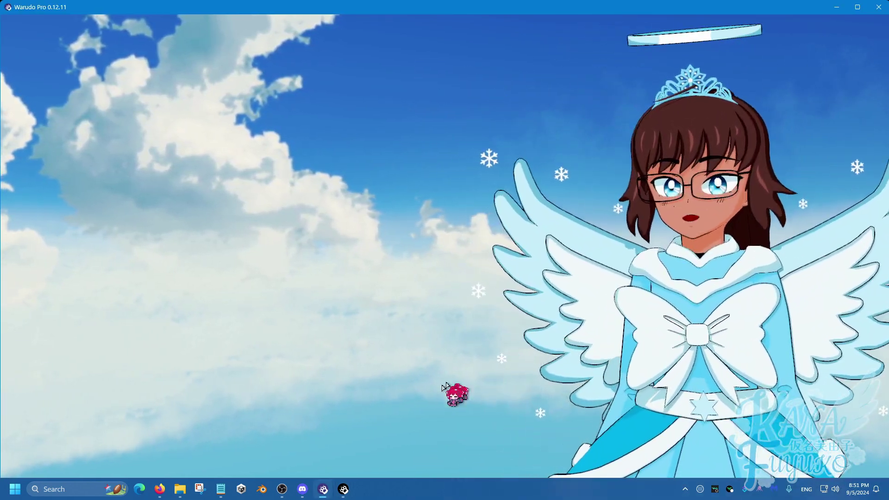
pyautogui.hotkey('alt', 'Tab')
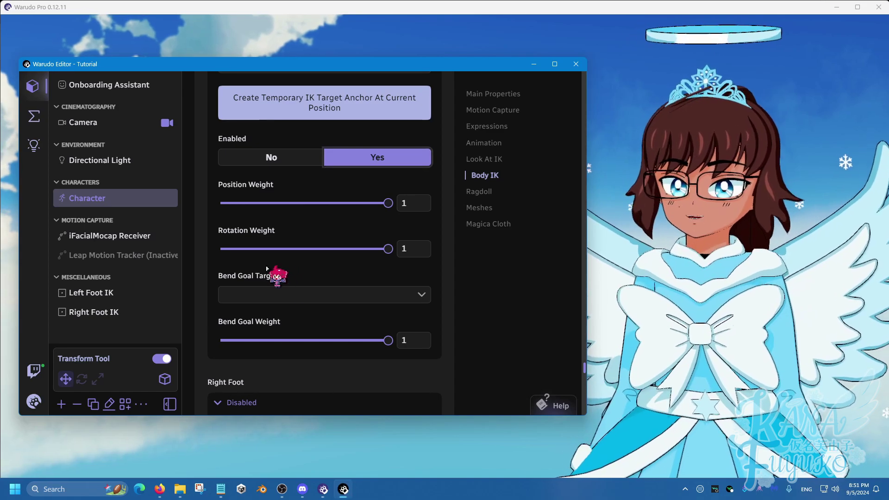
# - Set the character's right foot IK target to Right Foot IK and enable the right foot IK
pyautogui.scroll(3, 262, 250)
pyautogui.click(233, 189)
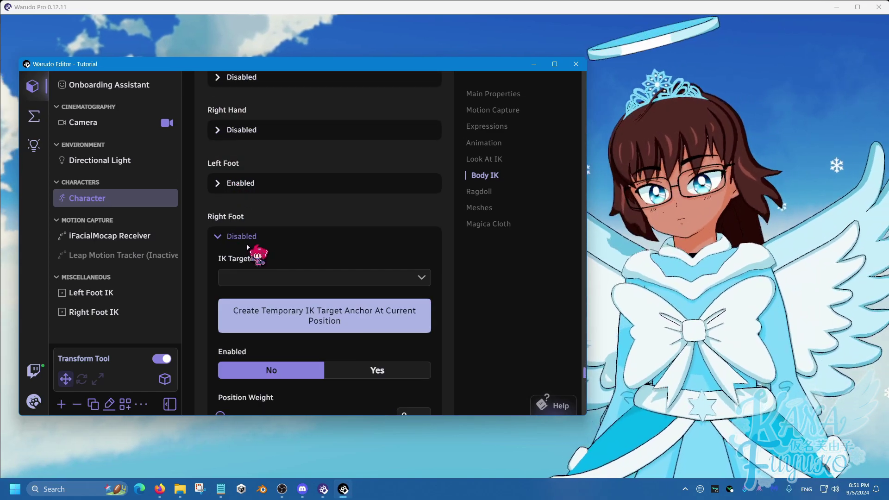
pyautogui.click(279, 279)
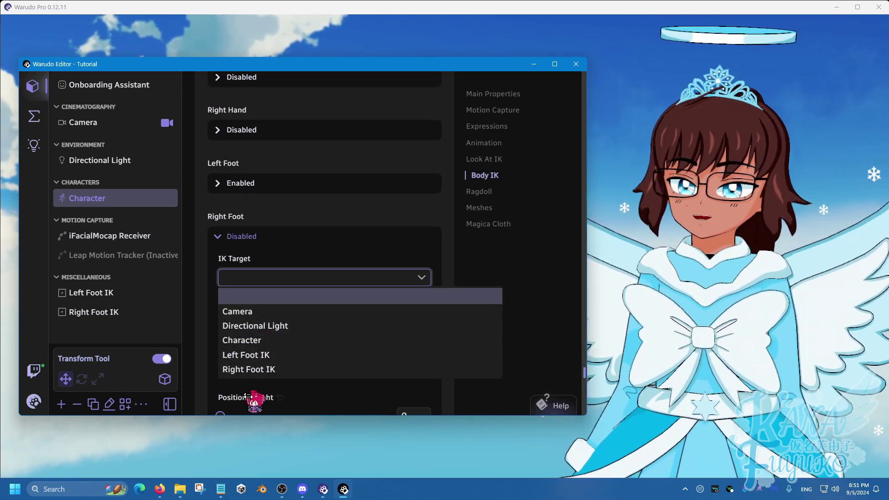
pyautogui.click(262, 370)
pyautogui.scroll(-3, 324, 278)
pyautogui.click(378, 213)
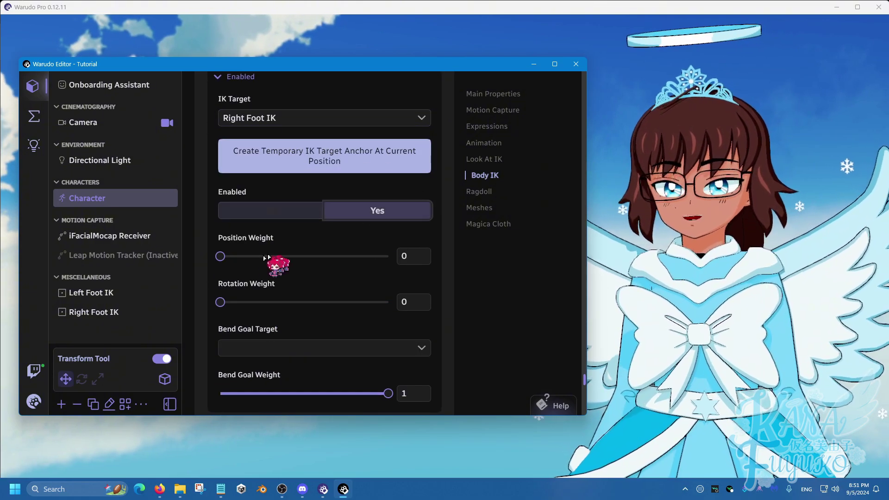
# - Set the right foot's position weight, rotation weight and bend goal weight to 1, and collapse its settings
pyautogui.moveTo(216, 257); pyautogui.dragTo(490, 295)
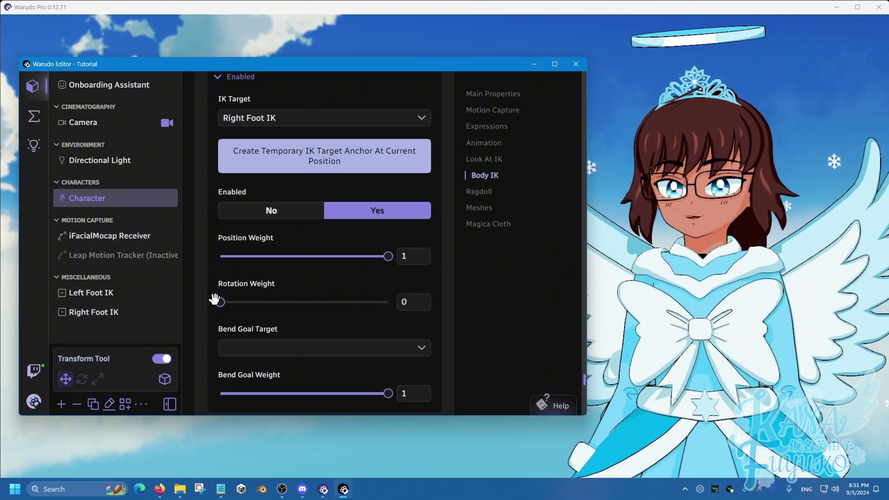
pyautogui.moveTo(220, 302); pyautogui.dragTo(388, 302)
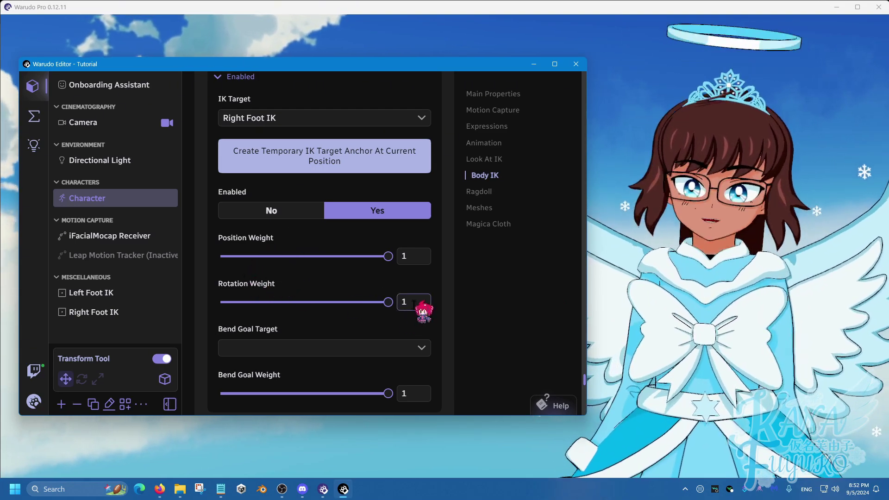
pyautogui.scroll(-5, 376, 311)
pyautogui.scroll(5, 332, 253)
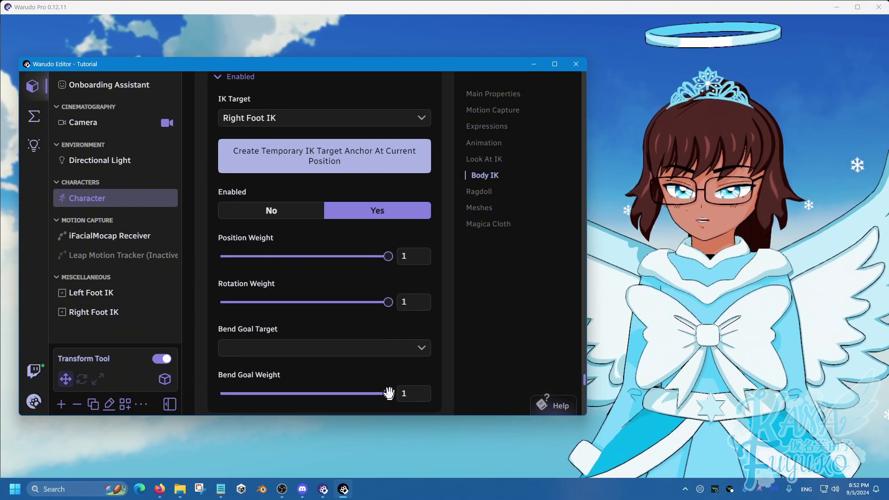
pyautogui.moveTo(250, 396); pyautogui.dragTo(453, 389)
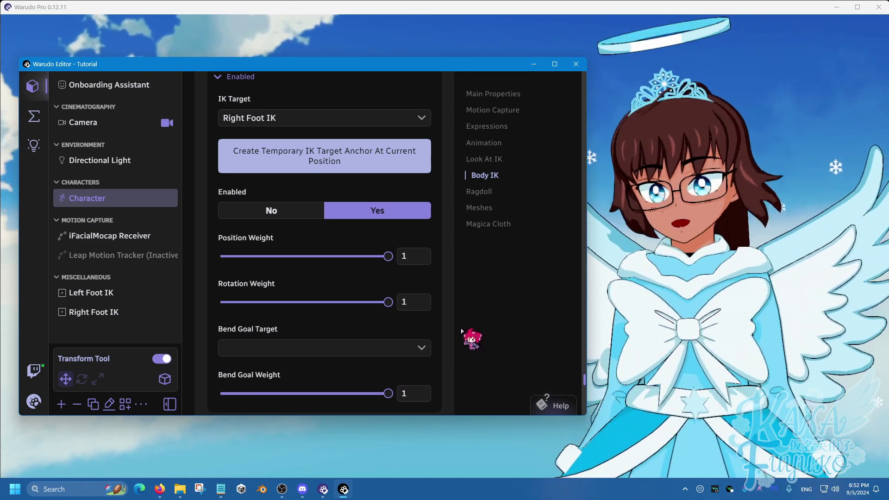
pyautogui.scroll(2, 254, 181)
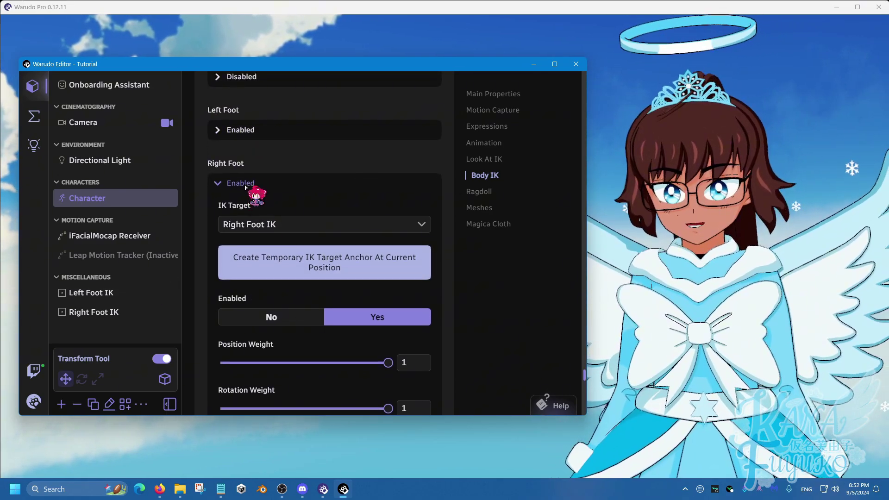
pyautogui.click(245, 185)
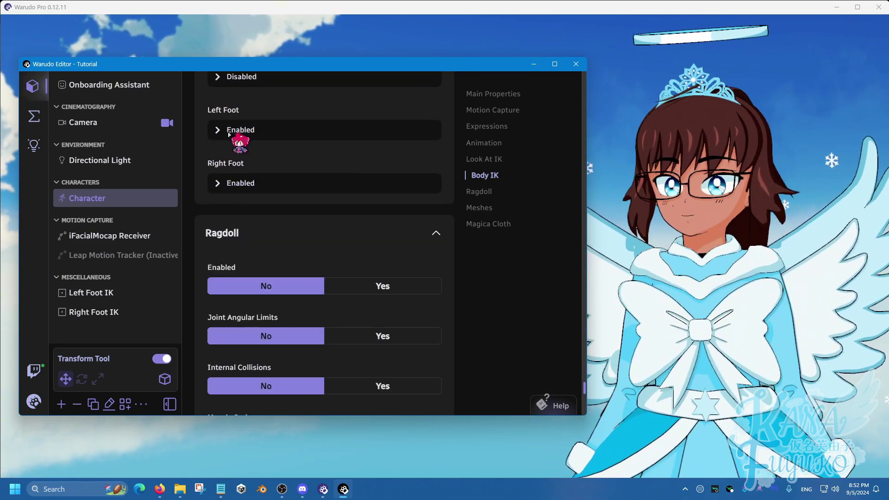
# - Import the blueprint file Steppies (SmoothStep).json from the New folder on the desktop
pyautogui.click(37, 116)
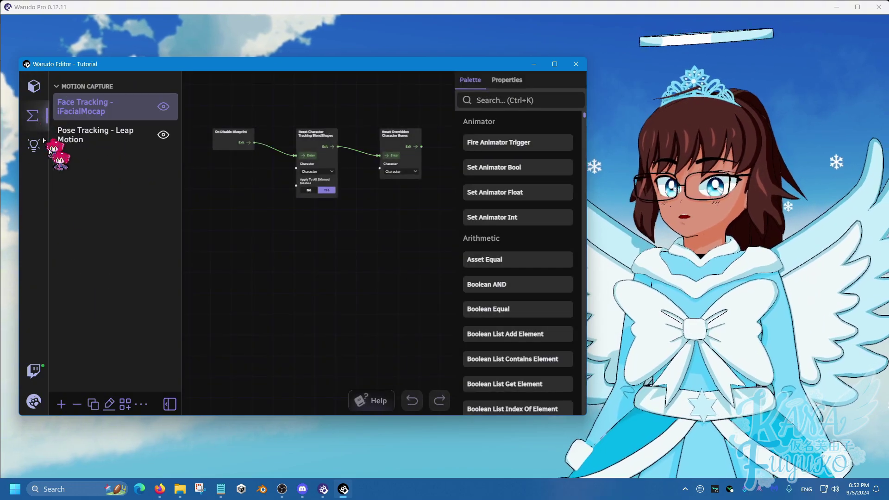
pyautogui.click(141, 406)
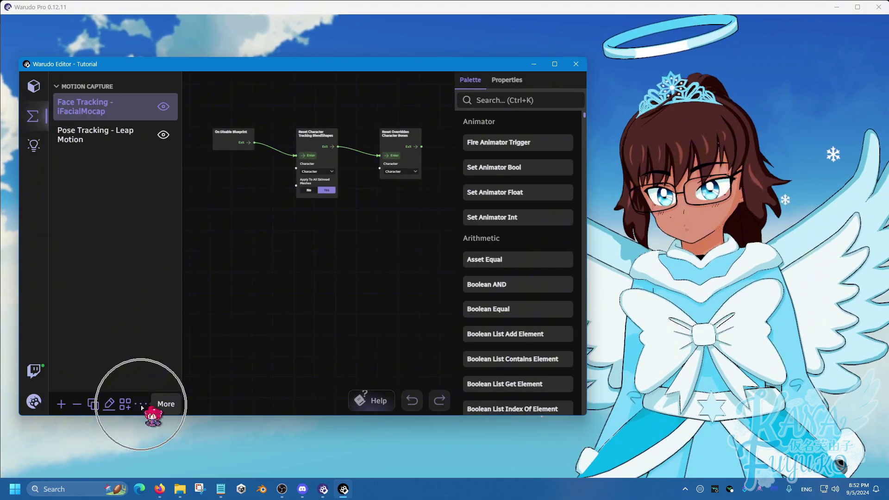
pyautogui.click(141, 406)
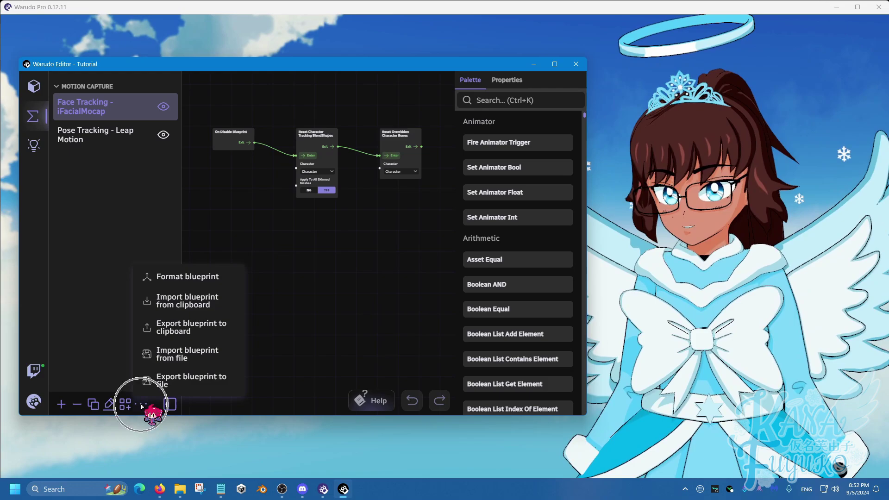
pyautogui.click(205, 357)
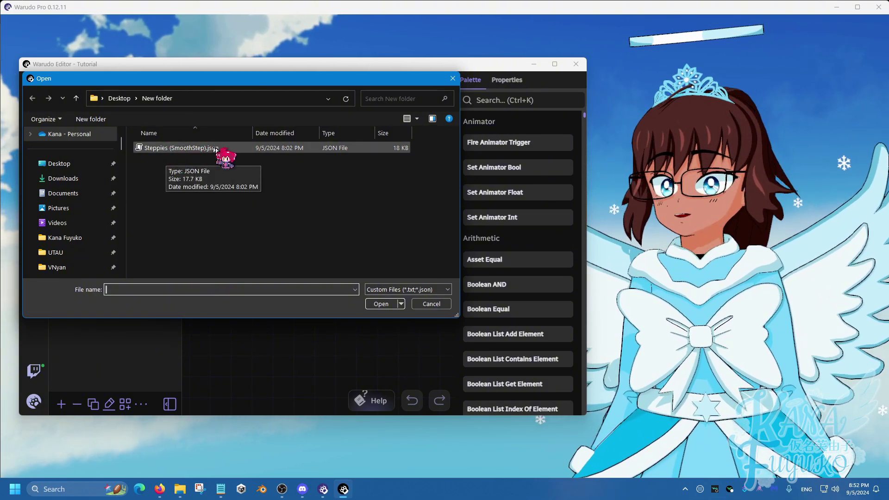
pyautogui.doubleClick(193, 149)
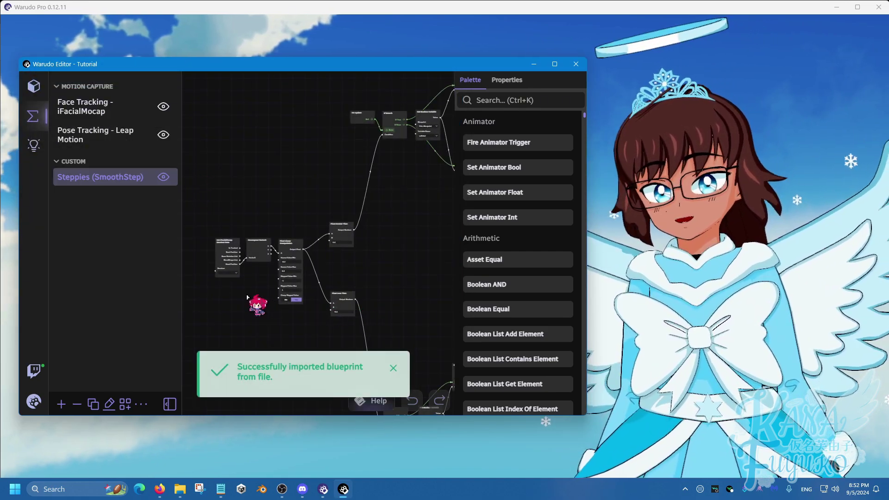
# - Move the Get iFacialMocap Receiver Data node up and away from the Decompose Vector3 node
pyautogui.scroll(3, 234, 296)
pyautogui.moveTo(273, 292); pyautogui.dragTo(350, 313)
pyautogui.scroll(1, 330, 304)
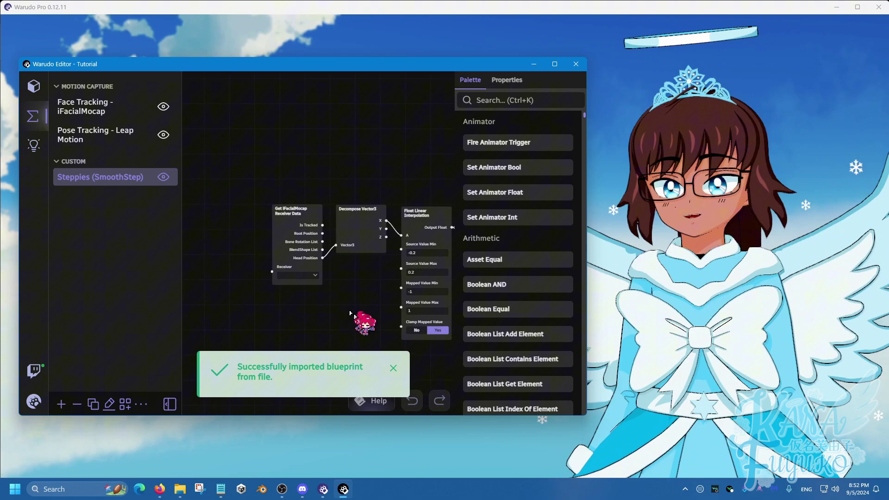
pyautogui.moveTo(277, 194); pyautogui.dragTo(251, 112)
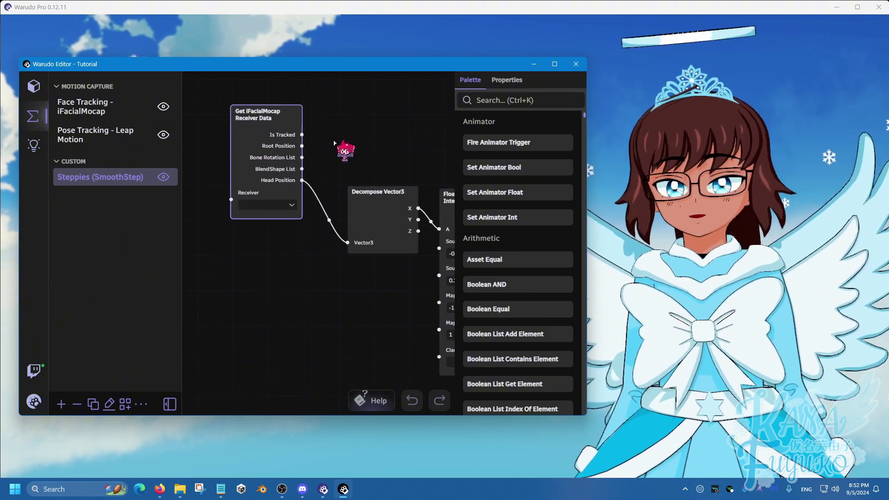
pyautogui.moveTo(385, 155); pyautogui.dragTo(409, 176)
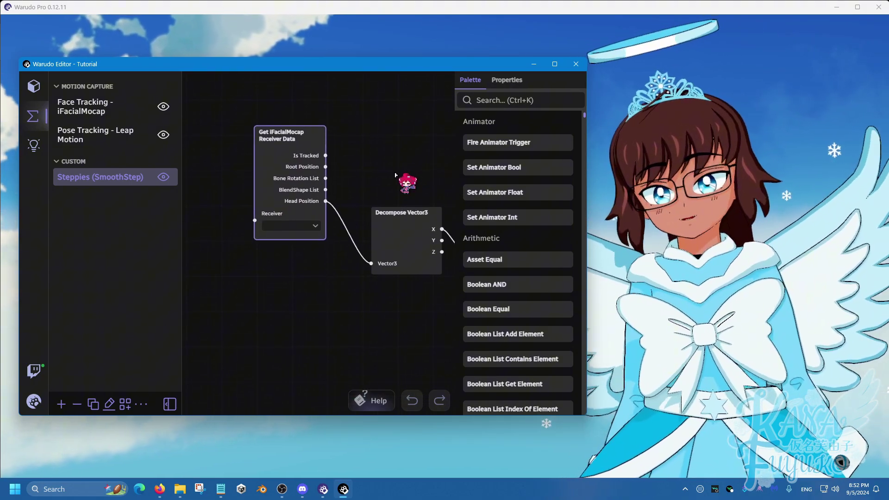
pyautogui.click(373, 176)
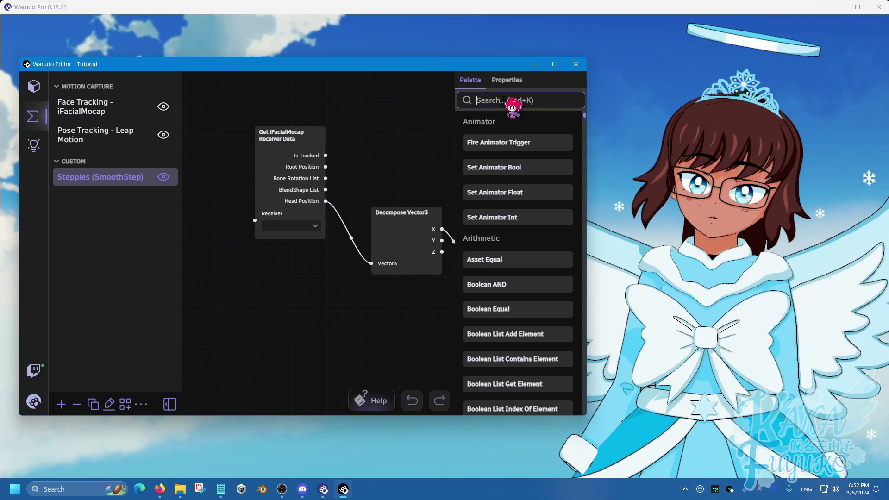
# - Find the Get MediaPipe Tracker Data node and add it to the Steppies blueprint beside the Decompose Vector3 node
pyautogui.write('me')
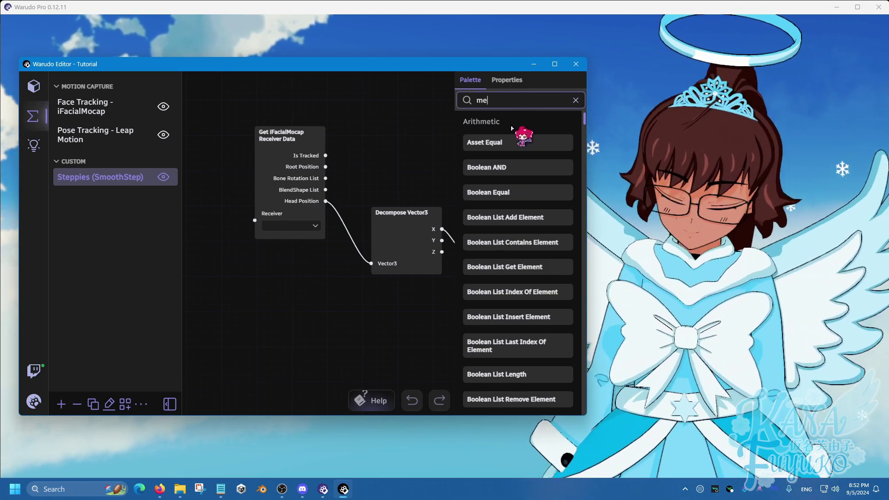
pyautogui.write('diap')
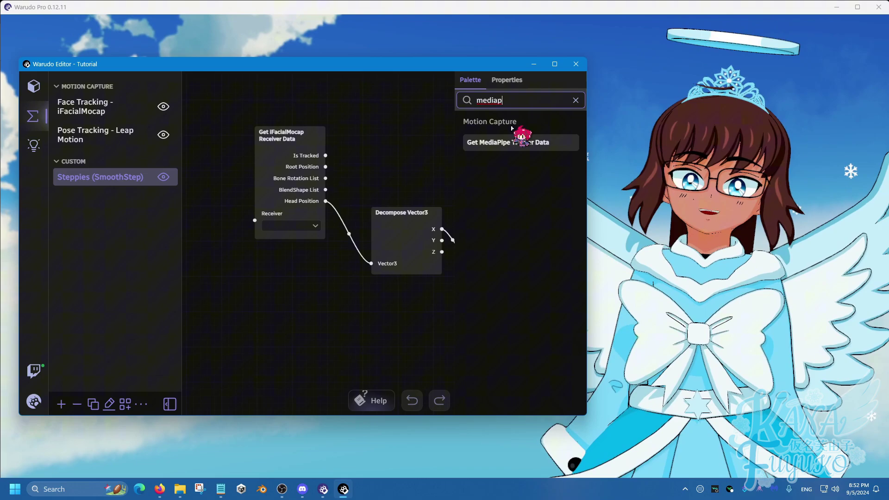
pyautogui.moveTo(509, 142); pyautogui.dragTo(188, 259)
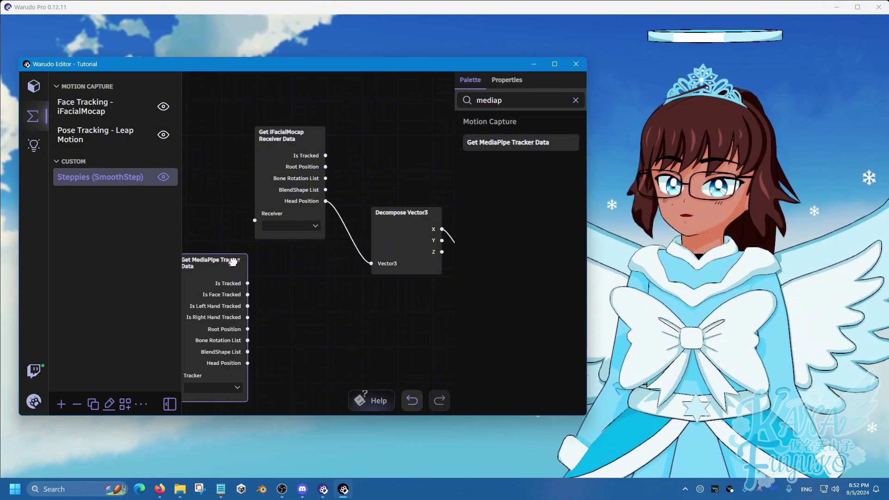
pyautogui.moveTo(236, 273); pyautogui.dragTo(278, 178)
# - Delete the iFacialMocap node, connect the MediaPipe node's Head Position to Decompose Vector3, and open the tracker choices
pyautogui.click(289, 135)
pyautogui.press('Delete')
pyautogui.moveTo(308, 278); pyautogui.dragTo(373, 273)
pyautogui.click(291, 303)
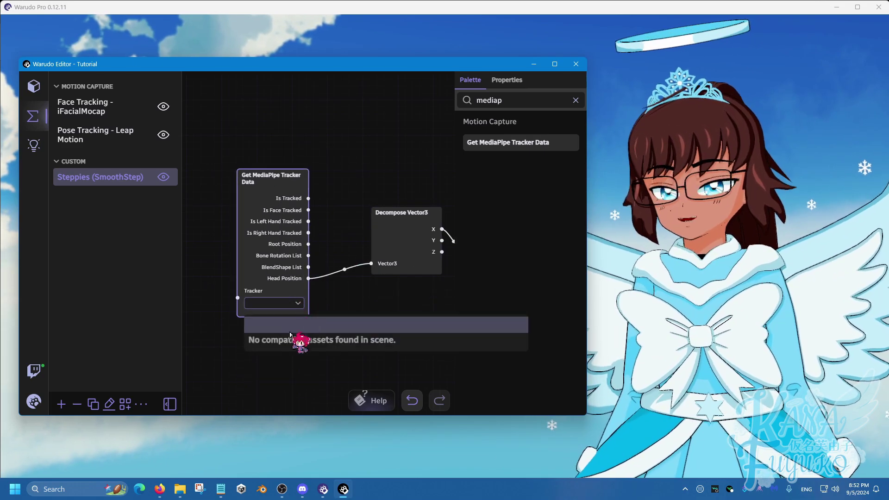
pyautogui.moveTo(289, 352); pyautogui.dragTo(301, 343)
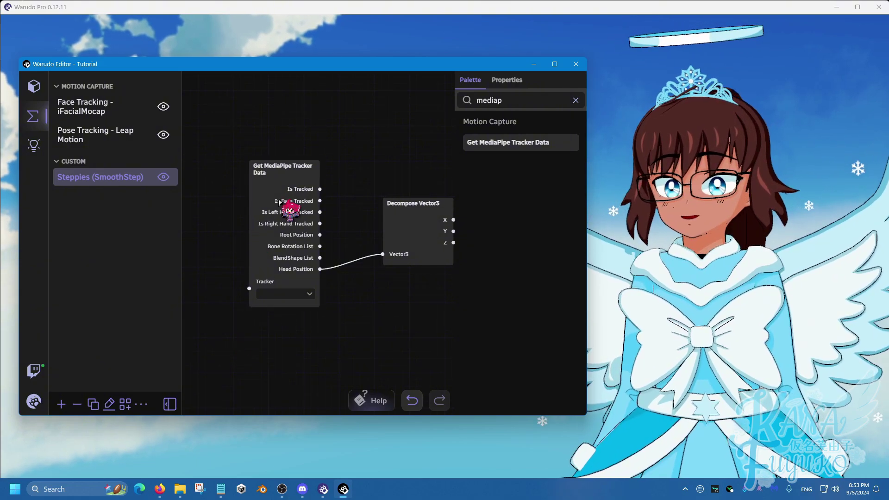
# - Replace the MediaPipe node with a VTubeStudio Receiver node, connect its Head Position to Decompose Vector3, and open the receiver choices
pyautogui.moveTo(295, 173); pyautogui.dragTo(303, 159)
pyautogui.press('Delete')
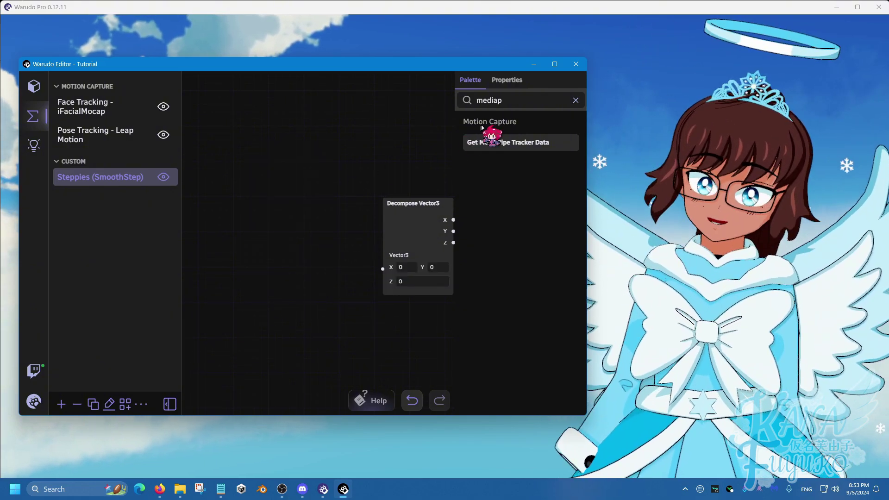
pyautogui.moveTo(519, 101); pyautogui.dragTo(489, 100)
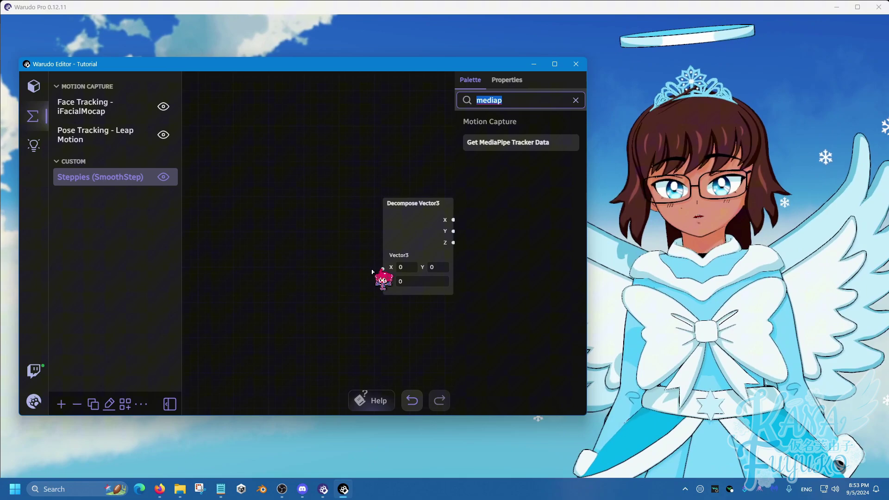
pyautogui.write('vtube')
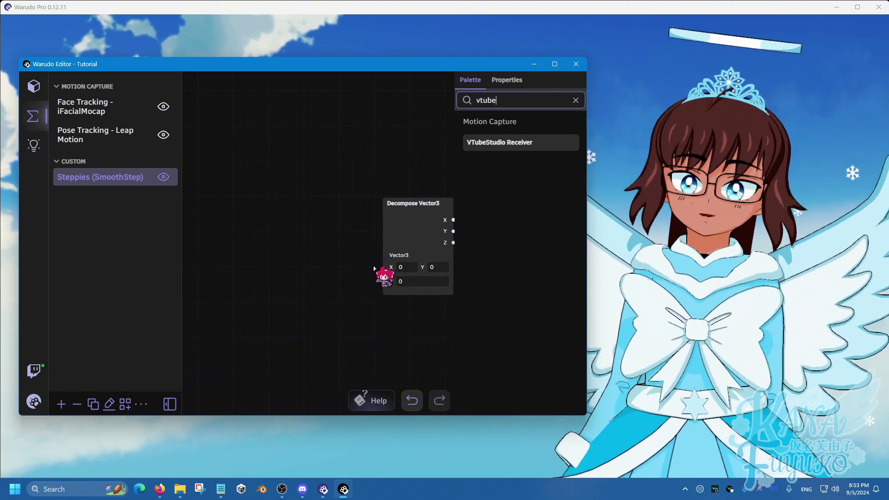
pyautogui.moveTo(499, 142); pyautogui.dragTo(264, 250)
pyautogui.moveTo(301, 285); pyautogui.dragTo(382, 269)
pyautogui.click(278, 310)
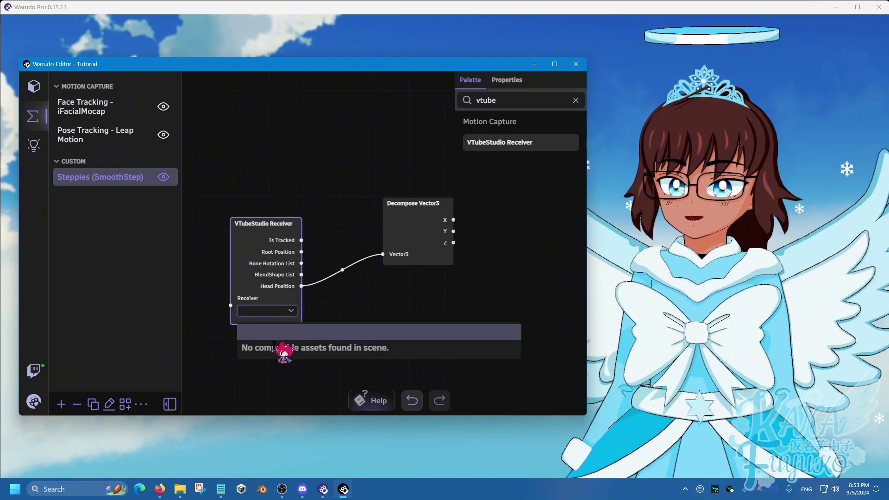
pyautogui.click(319, 273)
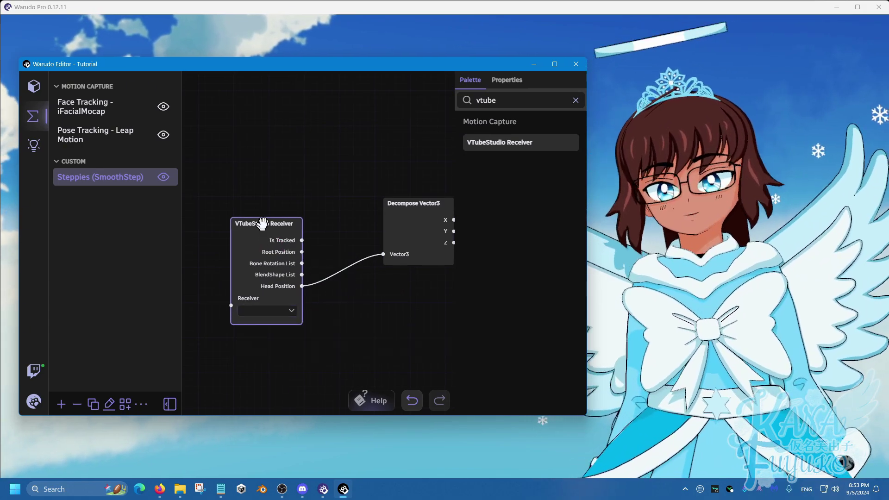
# - Replace the VTubeStudio Receiver node with Get iFacialMocap Receiver Data and connect its Head Position to Decompose Vector3
pyautogui.click(258, 223)
pyautogui.press('Delete')
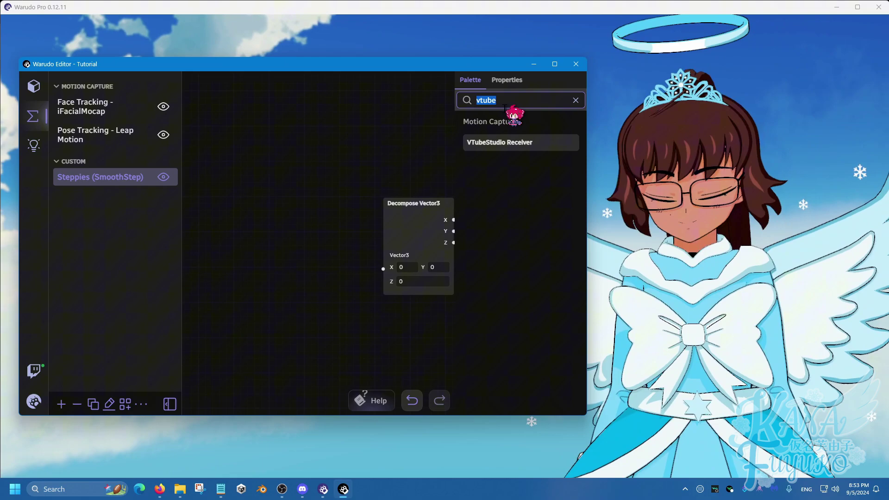
pyautogui.write('ifac')
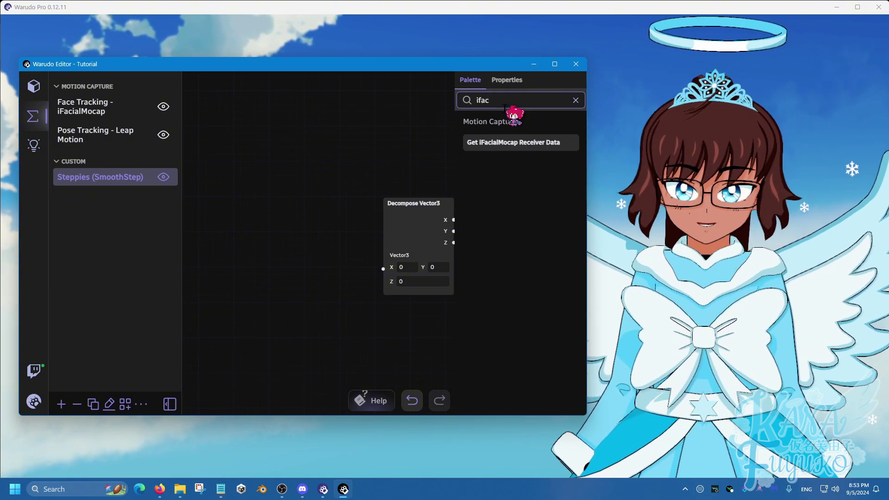
pyautogui.moveTo(472, 142); pyautogui.dragTo(304, 192)
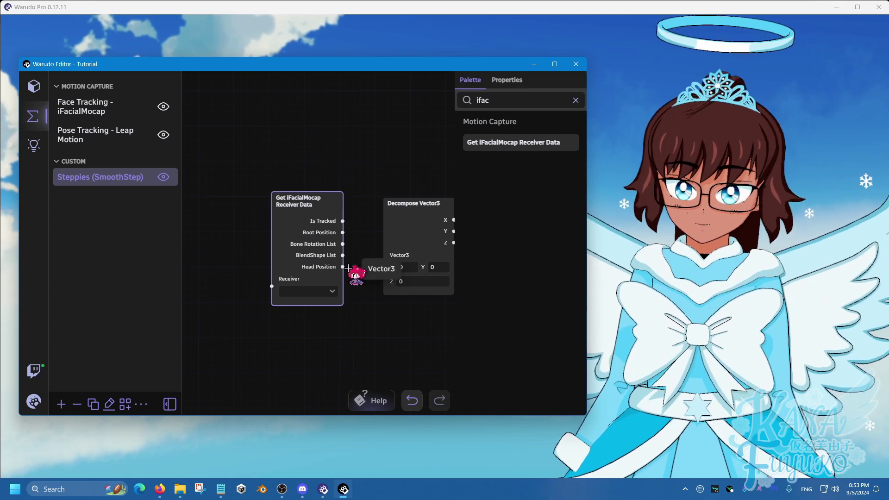
pyautogui.moveTo(342, 267); pyautogui.dragTo(382, 269)
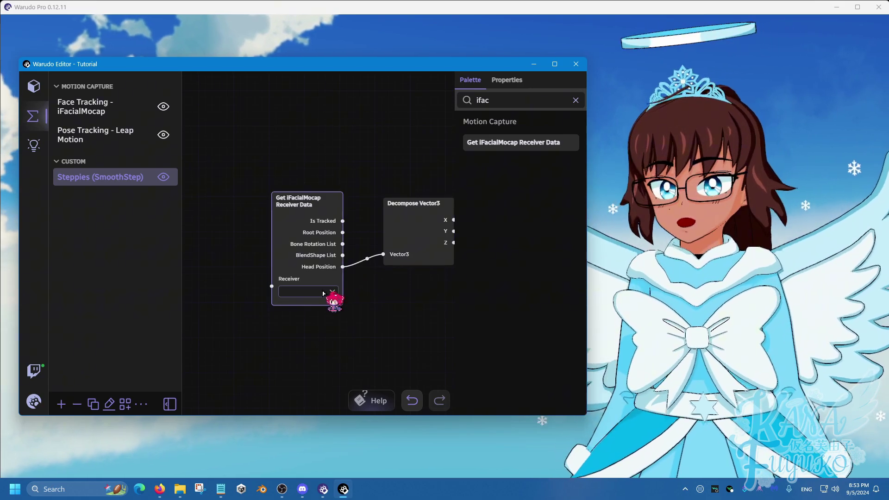
# - Set the receiver of the Get iFacialMocap Receiver Data node to the iFacialMocap receiver
pyautogui.click(323, 293)
pyautogui.click(320, 319)
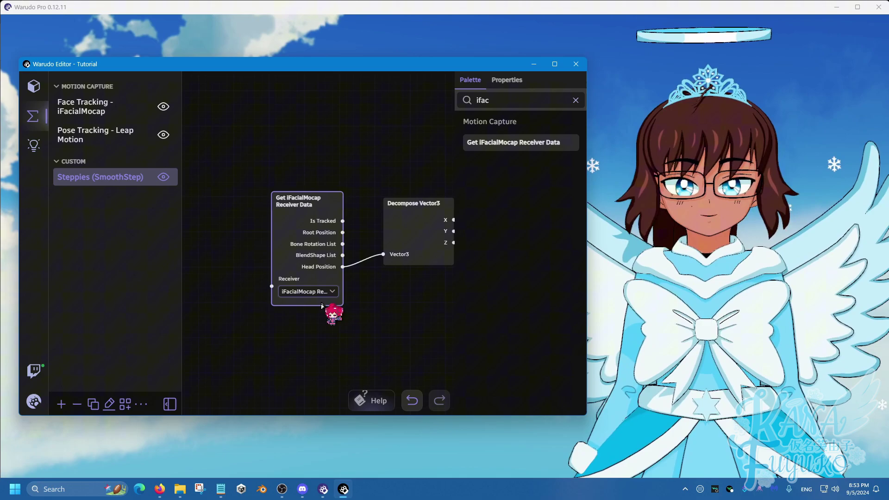
pyautogui.click(311, 321)
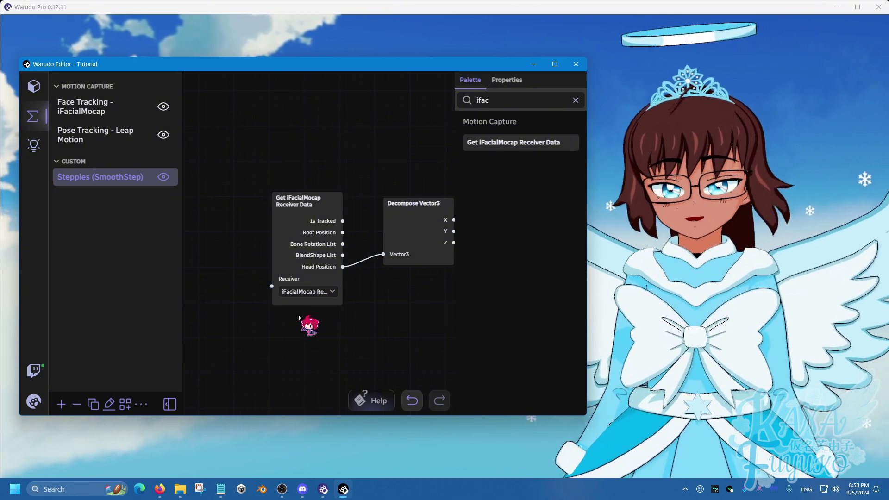
# - Follow the Steppies blueprint from the tracking node to the Set Asset Transform nodes at its end
pyautogui.scroll(-3, 299, 318)
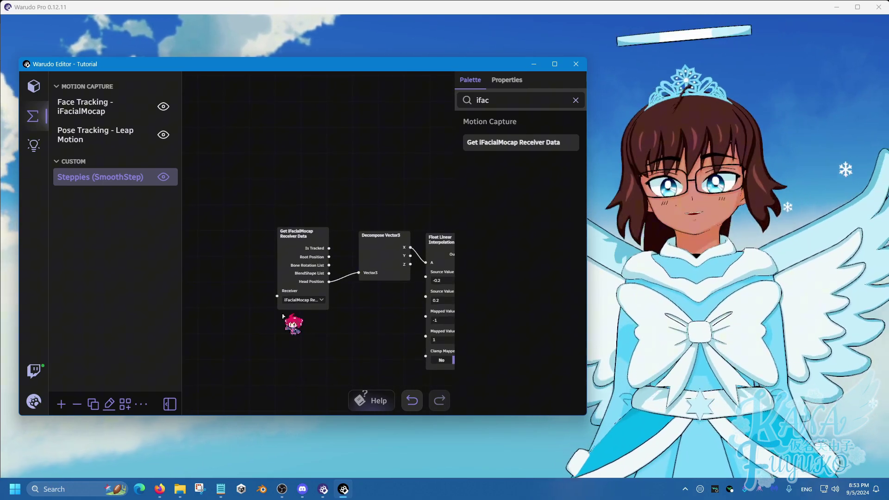
pyautogui.scroll(-1, 339, 329)
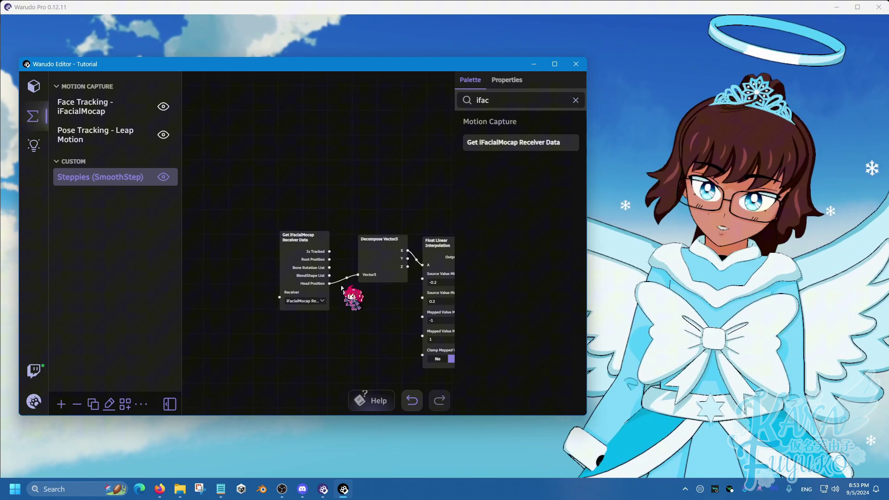
pyautogui.moveTo(304, 241); pyautogui.dragTo(311, 230)
pyautogui.scroll(-6, 329, 325)
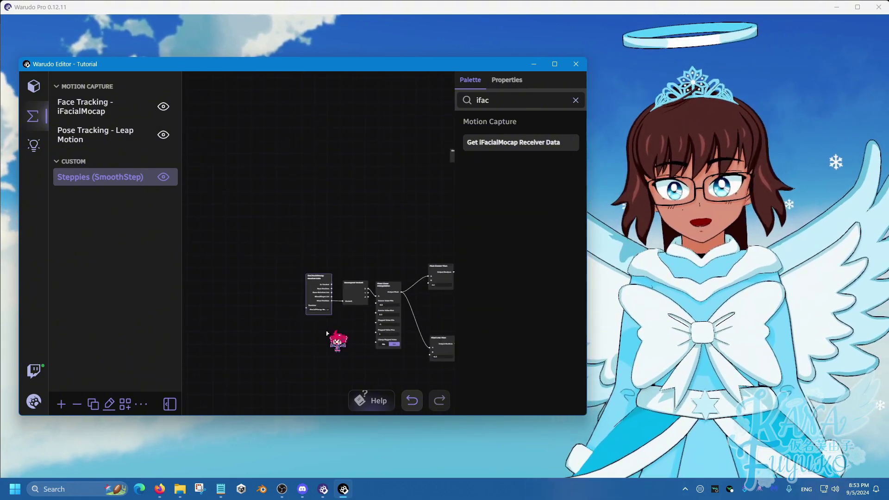
pyautogui.moveTo(378, 257); pyautogui.dragTo(246, 299)
pyautogui.scroll(9, 255, 289)
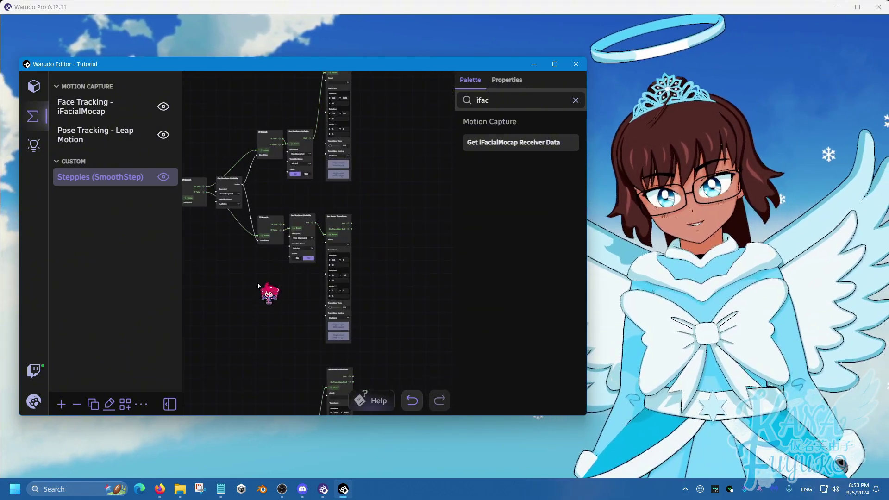
pyautogui.scroll(1, 330, 253)
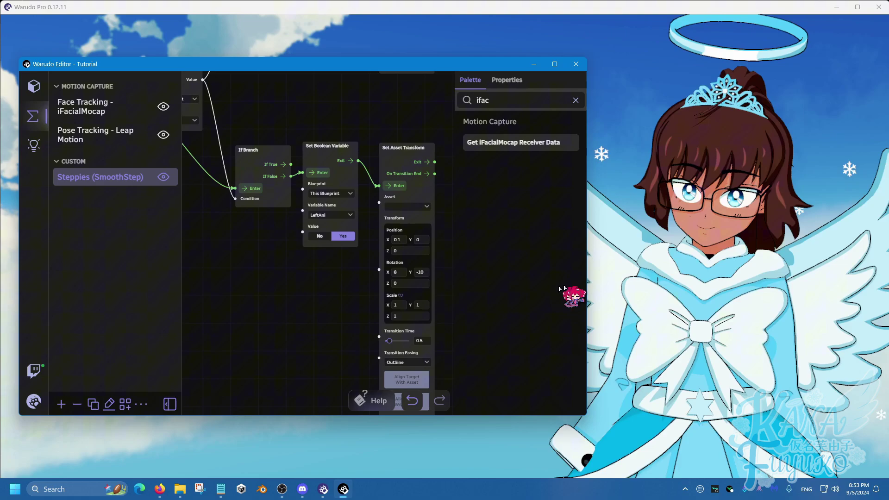
# - Reframe the scene camera to show the character from head to feet, and move the editor window clear of her legs
pyautogui.click(662, 266)
pyautogui.scroll(-2, 662, 266)
pyautogui.moveTo(662, 266); pyautogui.dragTo(588, 234, button='middle')
pyautogui.scroll(-3, 558, 257)
pyautogui.moveTo(544, 263); pyautogui.dragTo(505, 287, button='middle')
pyautogui.scroll(2, 543, 193)
pyautogui.scroll(-3, 519, 195)
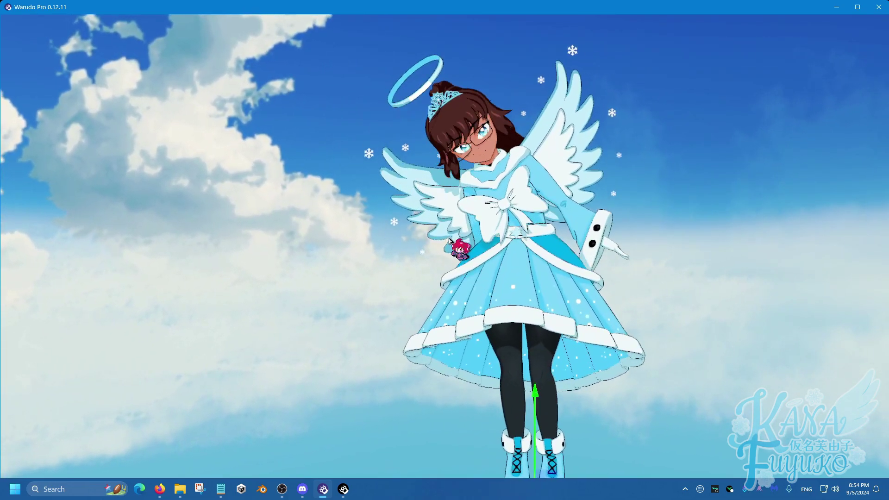
pyautogui.scroll(2, 448, 237)
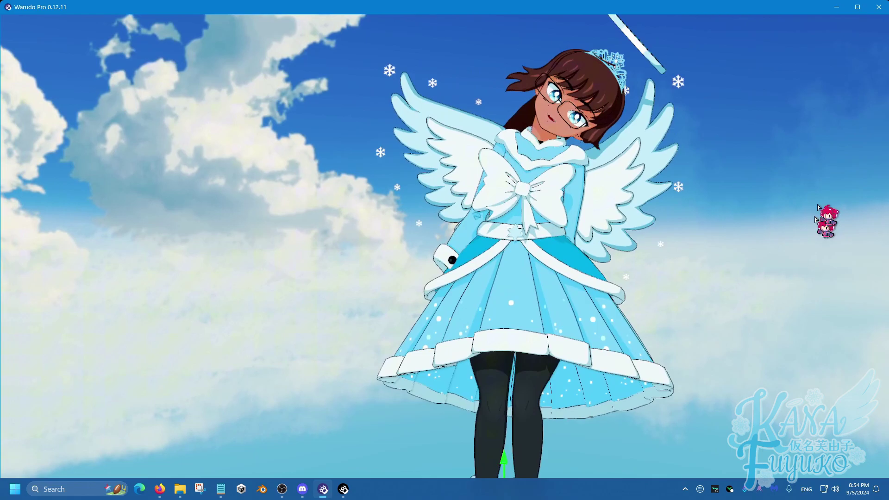
pyautogui.scroll(-2, 538, 286)
pyautogui.moveTo(537, 285); pyautogui.dragTo(611, 270, button='middle')
pyautogui.scroll(1, 597, 264)
pyautogui.click(343, 489)
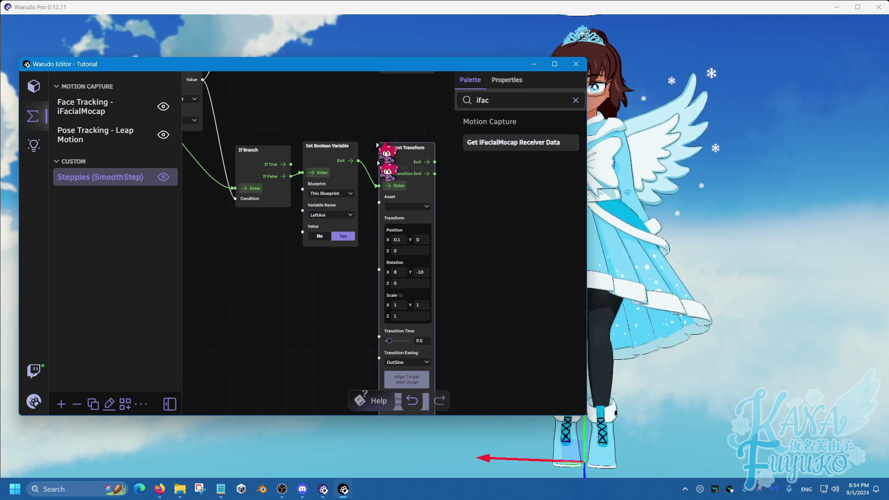
pyautogui.moveTo(398, 66); pyautogui.dragTo(354, 63)
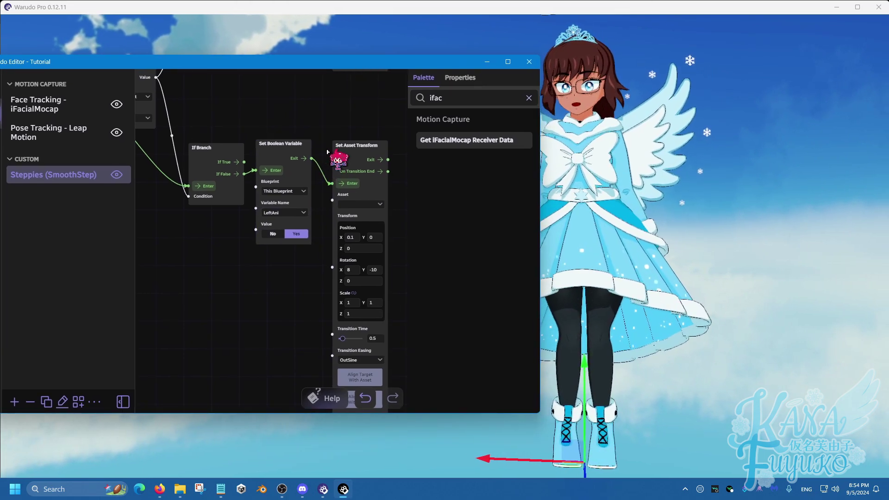
# - Assign Right Foot IK as the asset of both Set Asset Transform nodes in the LeftAni branch
pyautogui.scroll(-3, 327, 152)
pyautogui.moveTo(327, 92); pyautogui.dragTo(305, 262)
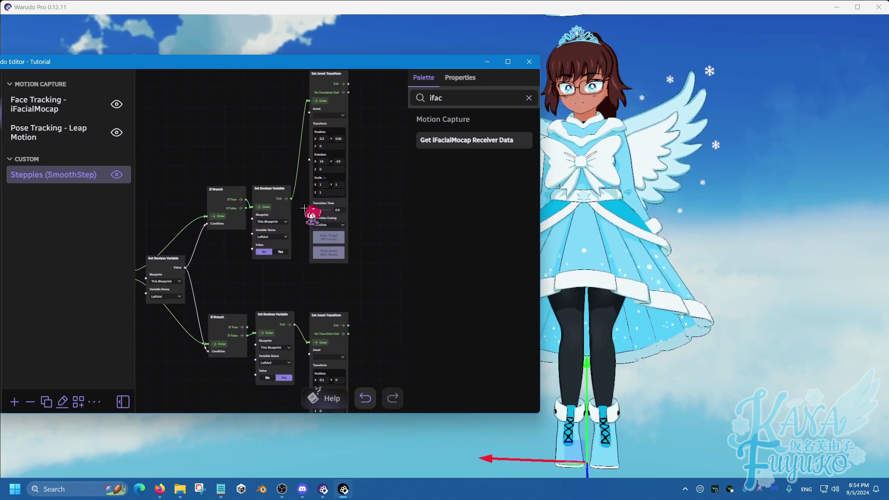
pyautogui.click(337, 116)
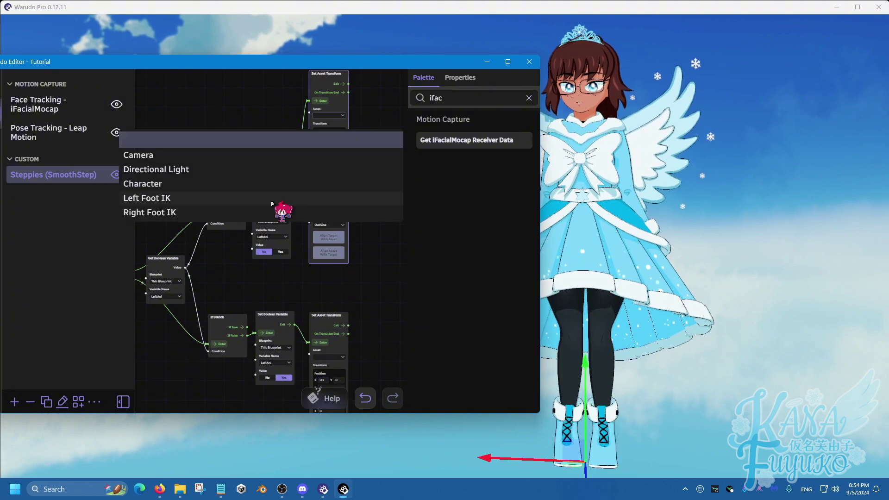
pyautogui.click(161, 212)
pyautogui.click(329, 356)
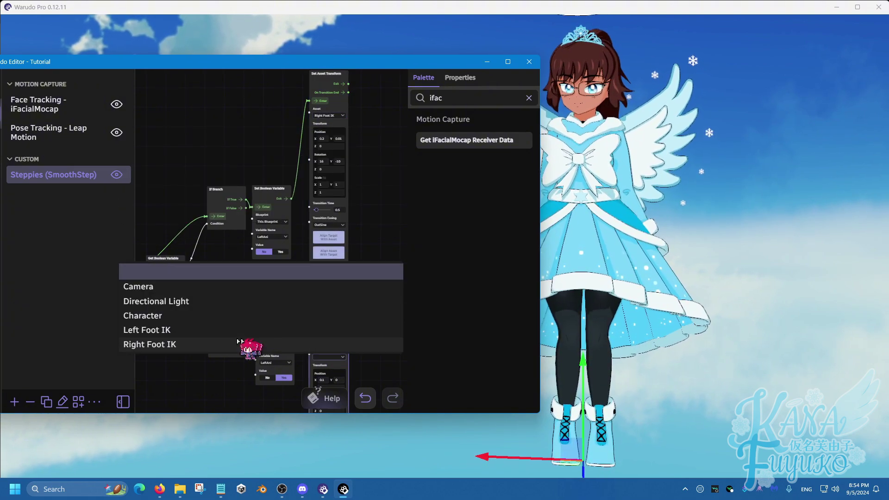
pyautogui.click(189, 347)
# - Assign Left Foot IK as the asset of both Set Asset Transform nodes in the RightAni branch
pyautogui.scroll(-1, 192, 390)
pyautogui.moveTo(193, 391); pyautogui.dragTo(221, 129)
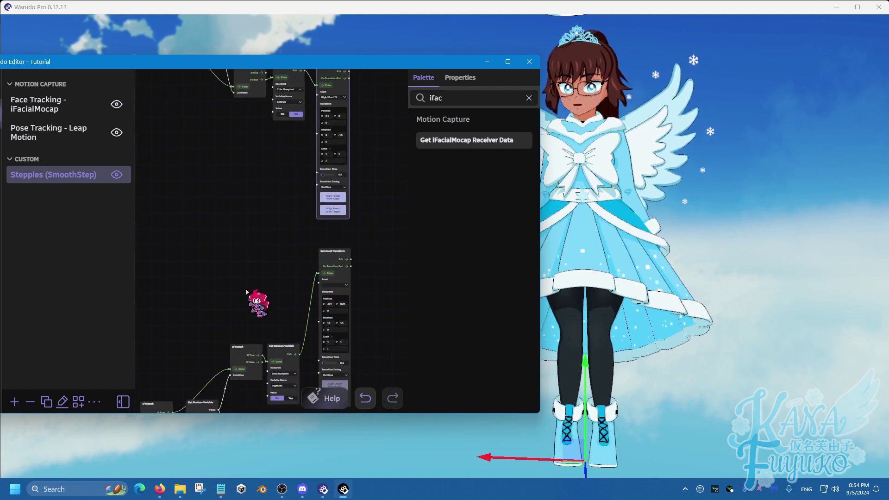
pyautogui.scroll(-5, 246, 292)
pyautogui.click(295, 124)
pyautogui.click(211, 206)
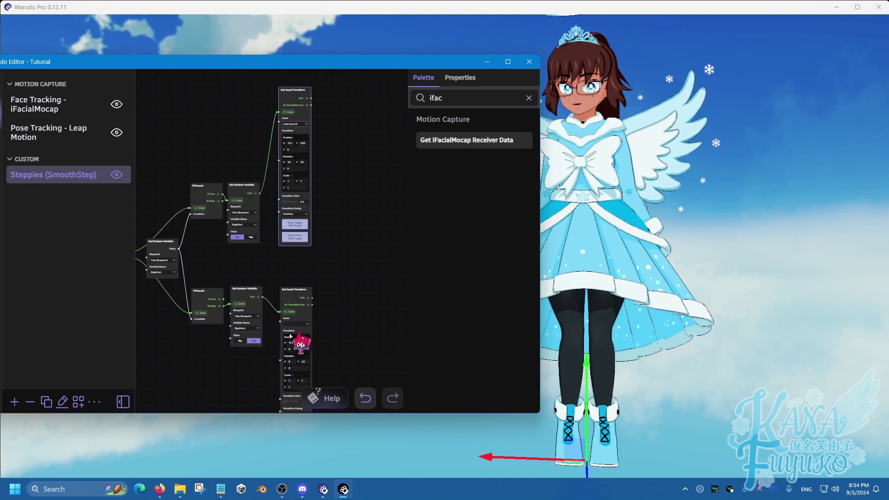
pyautogui.click(300, 323)
pyautogui.click(214, 313)
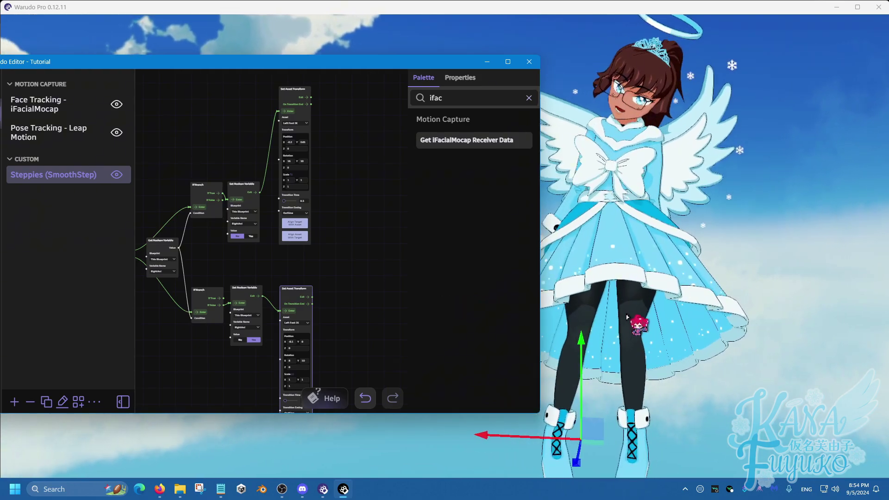
# - Shift the scene view so the whole character stands clear of the editor, and return to the Warudo Editor
pyautogui.click(572, 254)
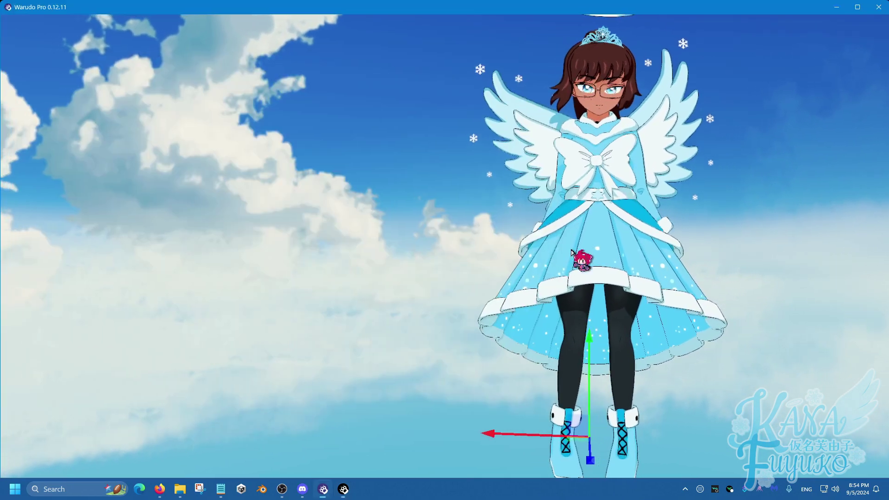
pyautogui.moveTo(572, 254); pyautogui.dragTo(730, 258, button='middle')
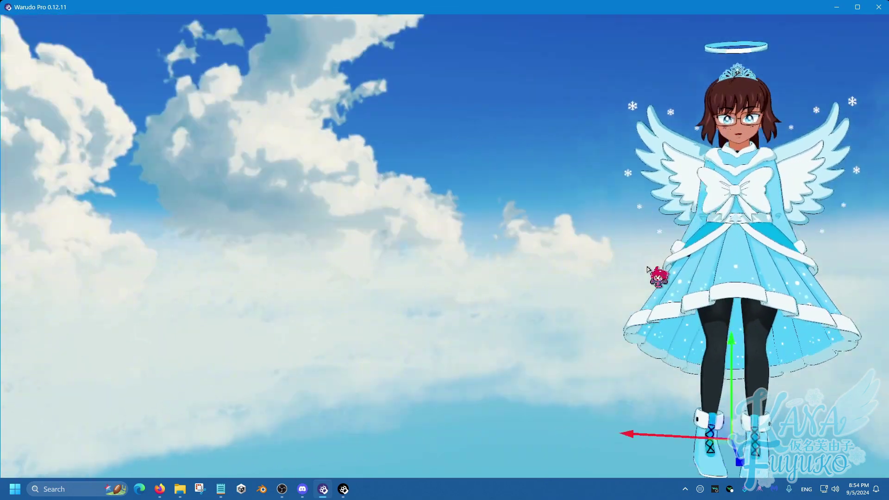
pyautogui.click(341, 495)
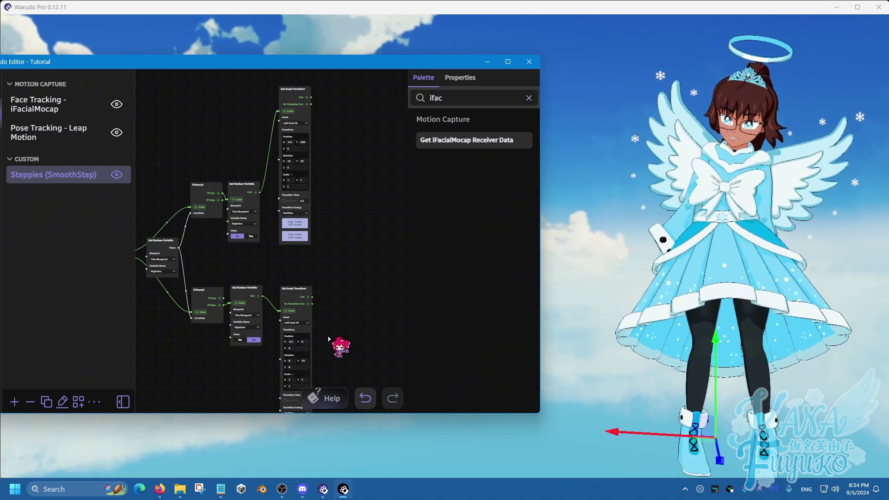
# - Set Position Y to 0 on the Left Foot IK transform node that follows the RightAni variable set to No
pyautogui.scroll(3, 336, 342)
pyautogui.moveTo(333, 323); pyautogui.dragTo(347, 205)
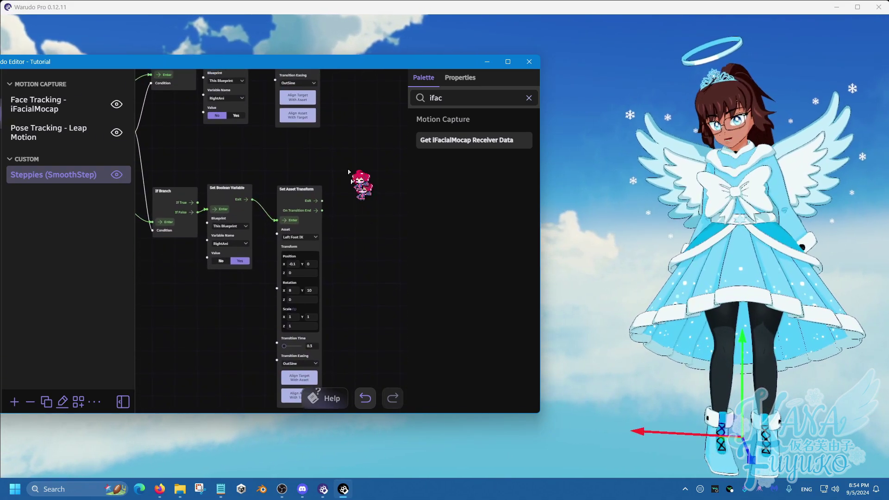
pyautogui.moveTo(347, 171); pyautogui.dragTo(353, 270)
pyautogui.scroll(3, 349, 254)
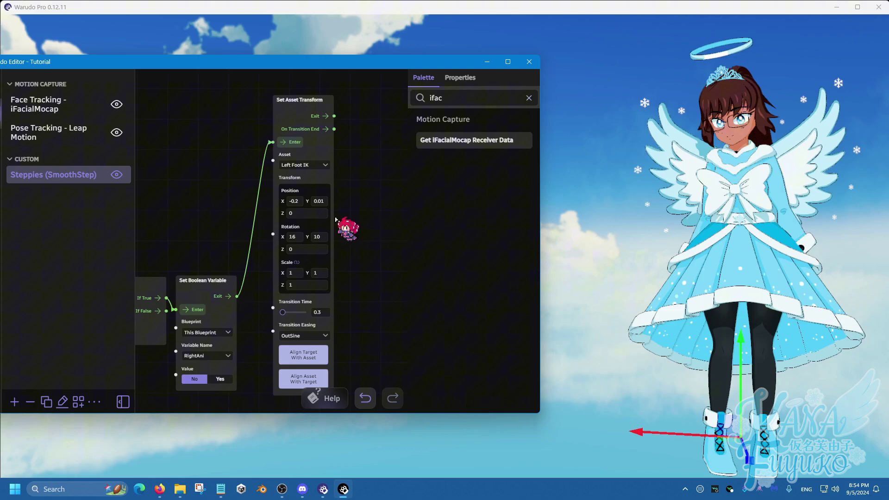
pyautogui.moveTo(324, 201); pyautogui.dragTo(308, 211)
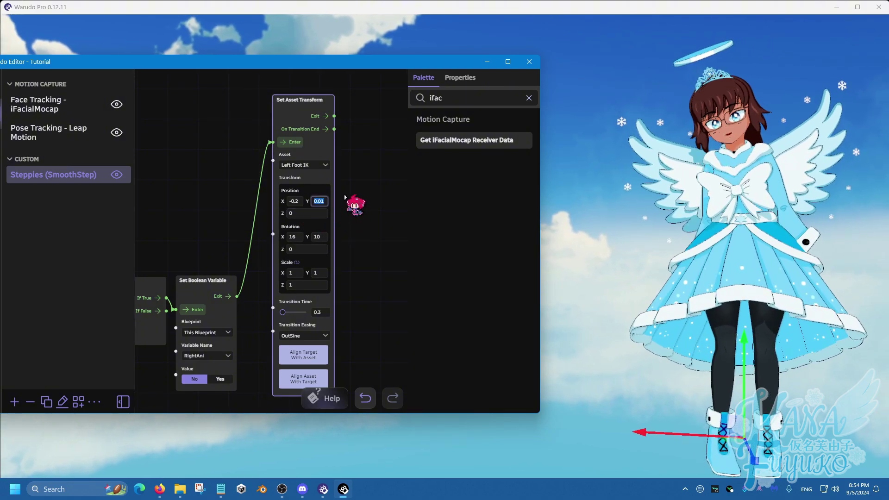
pyautogui.click(351, 164)
pyautogui.click(324, 201)
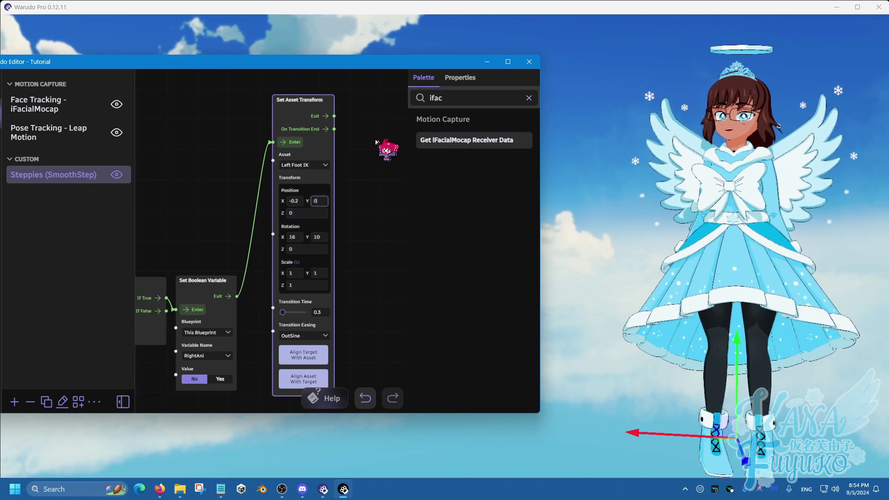
# - Check the Position values of the two Right Foot IK transform nodes in the LeftAni branch
pyautogui.moveTo(370, 149); pyautogui.dragTo(358, 345)
pyautogui.scroll(-1, 369, 177)
pyautogui.click(327, 212)
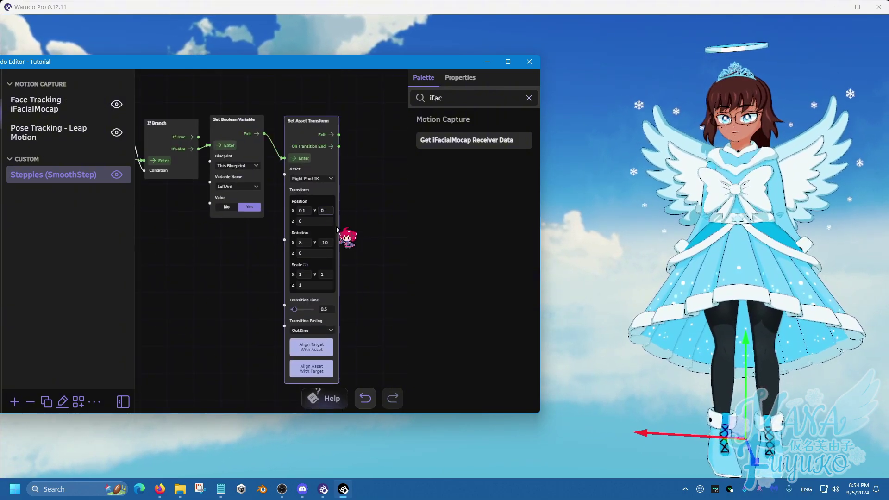
pyautogui.click(343, 234)
pyautogui.scroll(1, 347, 235)
pyautogui.scroll(-2, 350, 179)
pyautogui.moveTo(365, 103); pyautogui.dragTo(362, 283)
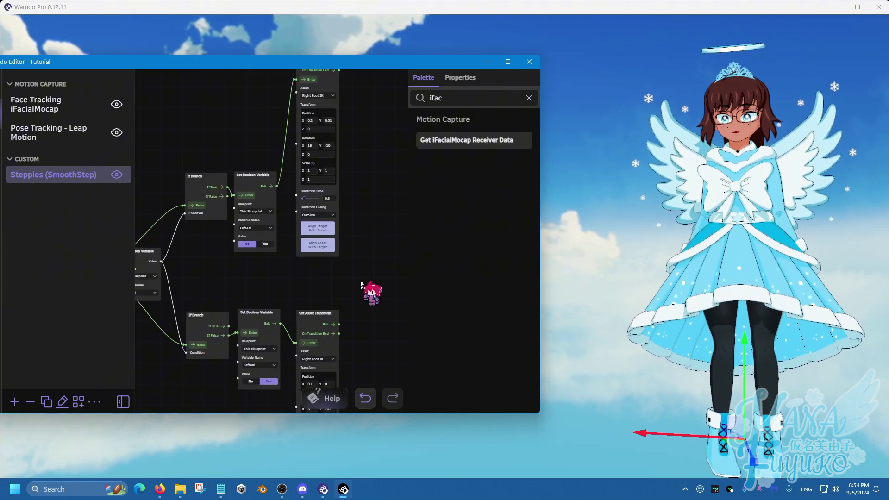
pyautogui.scroll(1, 363, 160)
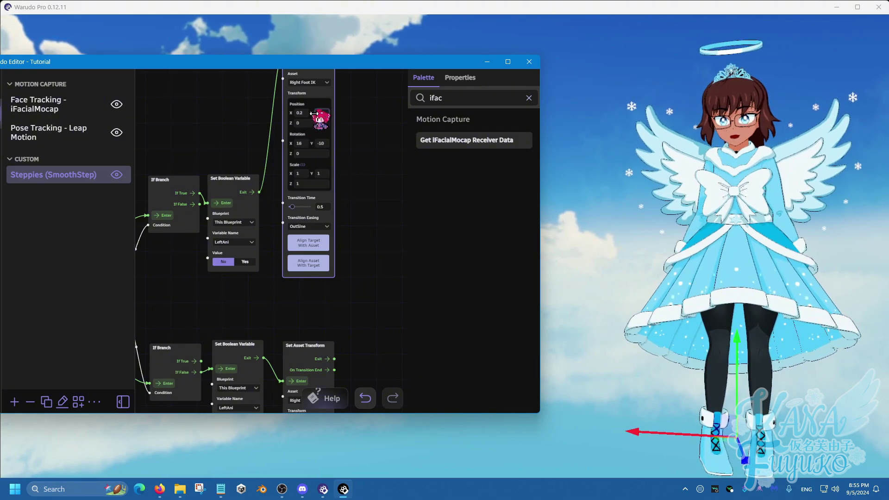
# - Orbit and zoom the scene view to inspect the character's feet, leaving the full body framed at a slight angle
pyautogui.moveTo(643, 332); pyautogui.dragTo(538, 232, button='middle')
pyautogui.scroll(2, 538, 232)
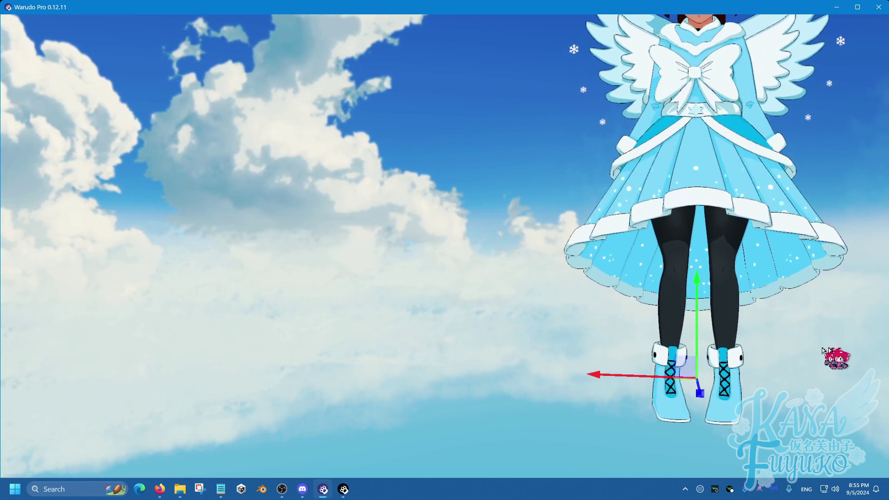
pyautogui.moveTo(645, 347); pyautogui.dragTo(677, 403)
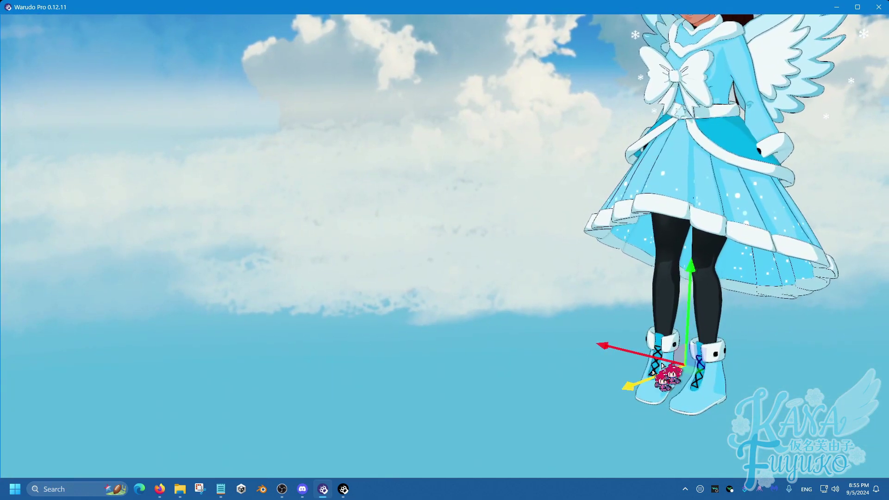
pyautogui.scroll(-2, 569, 348)
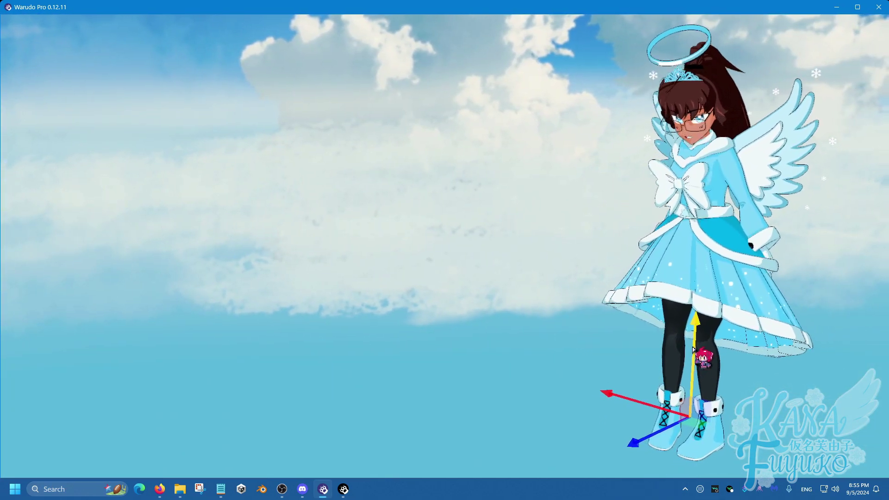
pyautogui.moveTo(706, 347); pyautogui.dragTo(725, 315)
pyautogui.moveTo(725, 315); pyautogui.dragTo(677, 325, button='right')
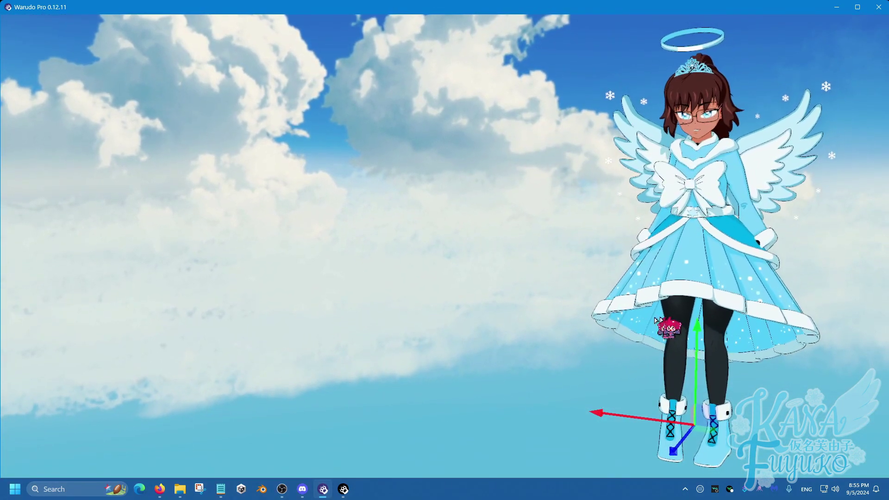
# - Set Position Y to 0.1 on the Right Foot IK transform node that follows the LeftAni variable set to No
pyautogui.click(343, 489)
pyautogui.scroll(2, 191, 178)
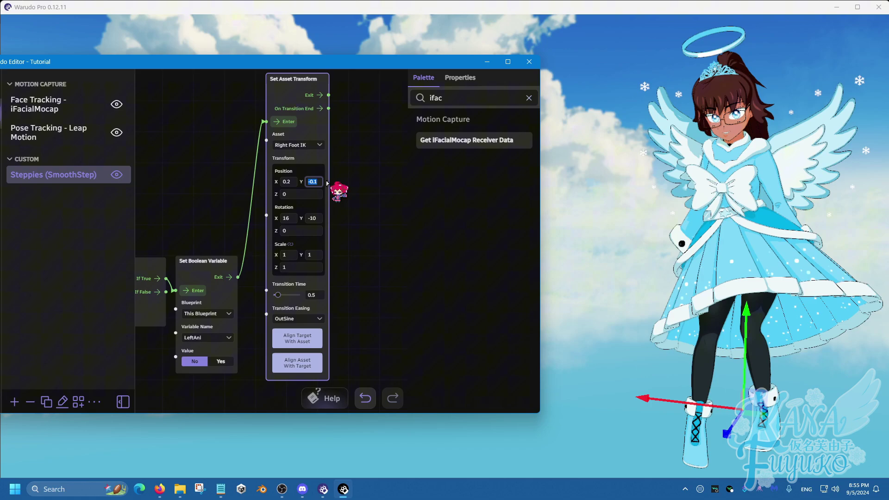
pyautogui.write('0')
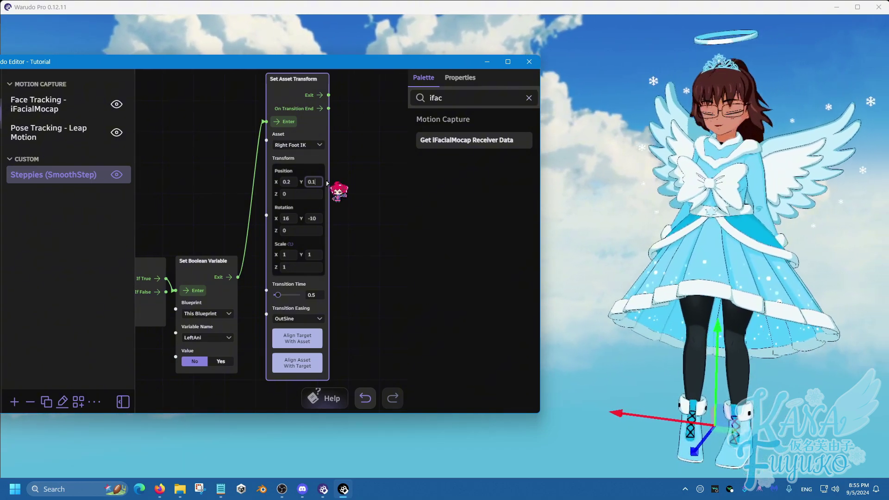
# - Set Position Y to 0.1 on the Right Foot IK transform node that follows the LeftAni variable set to Yes
pyautogui.scroll(-4, 322, 199)
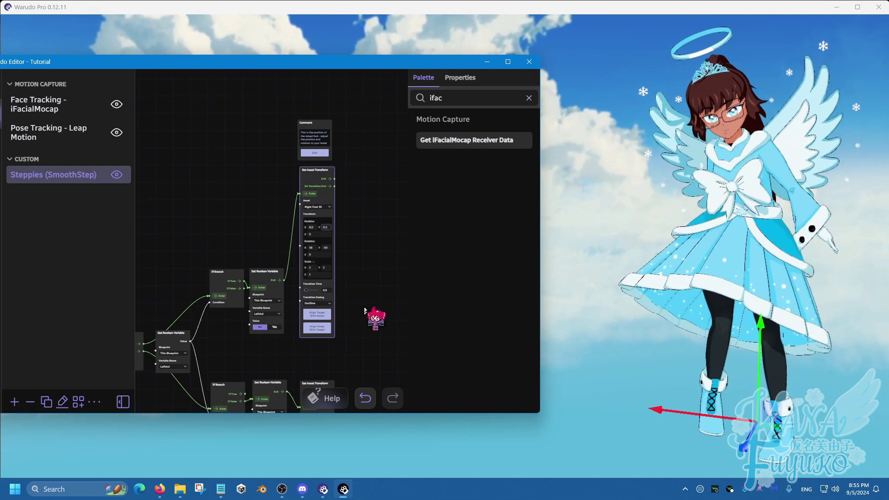
pyautogui.moveTo(365, 310); pyautogui.dragTo(365, 136)
pyautogui.scroll(2, 339, 257)
pyautogui.scroll(3, 236, 314)
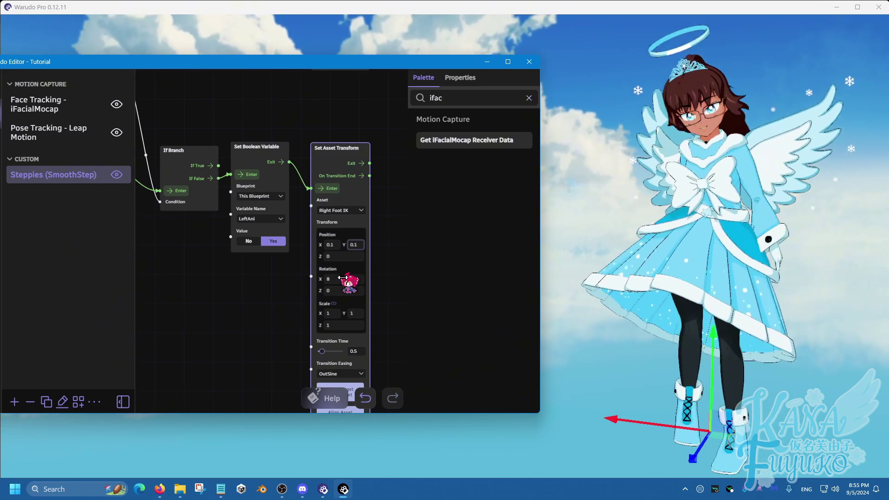
# - Set Position Y to 0.1 on the Left Foot IK transform node that follows the RightAni variable set to No
pyautogui.scroll(-3, 405, 295)
pyautogui.moveTo(389, 296); pyautogui.dragTo(342, 103)
pyautogui.scroll(-3, 341, 303)
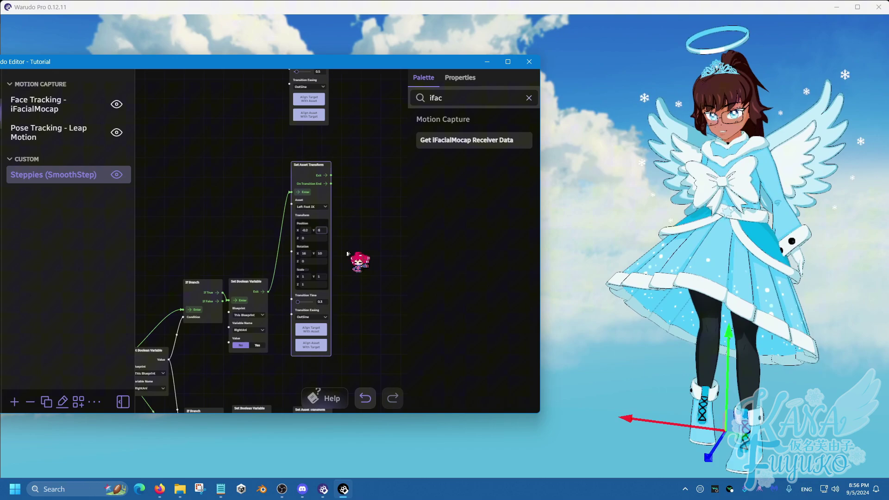
pyautogui.scroll(-3, 341, 267)
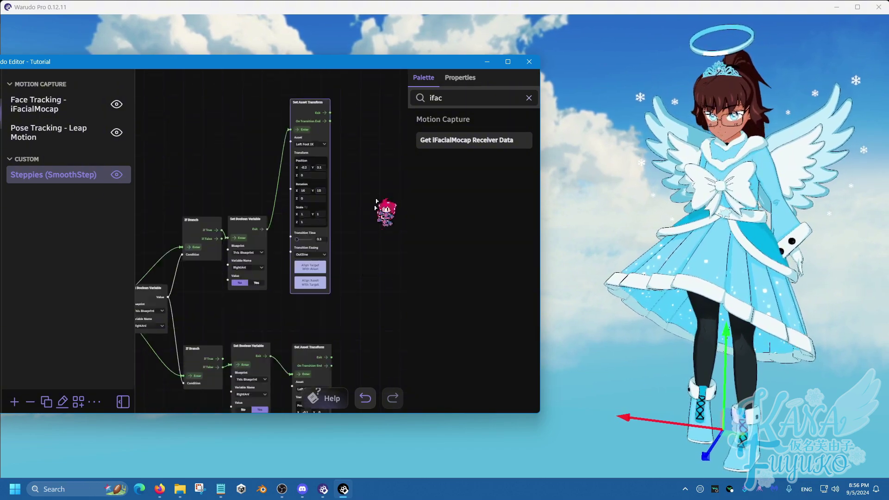
# - Set Position Y to 0.1 on the Left Foot IK transform node that follows the RightAni variable set to Yes
pyautogui.click(342, 335)
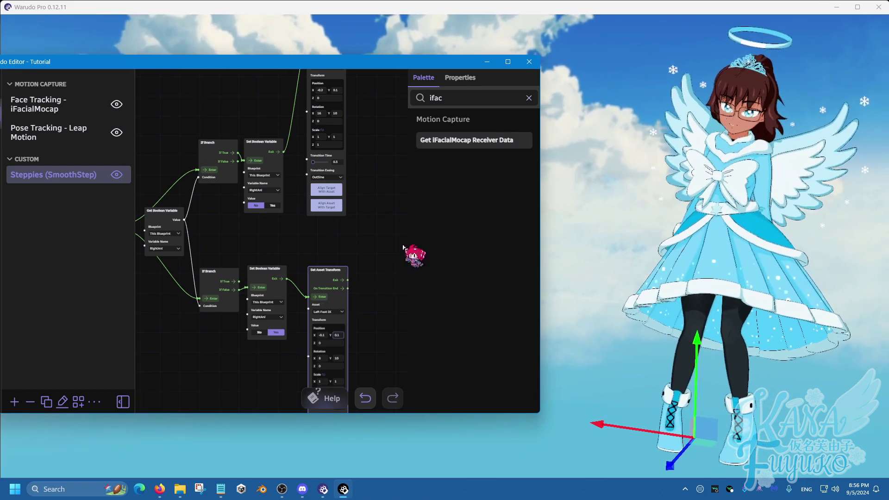
pyautogui.click(358, 210)
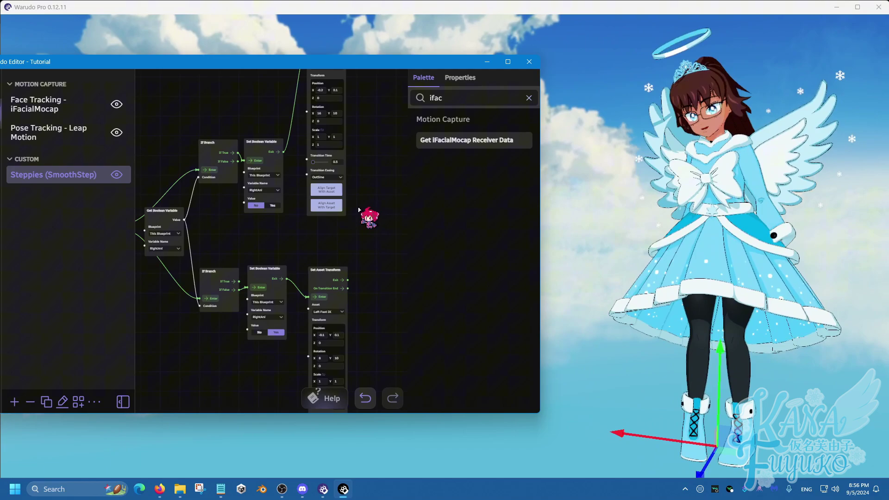
pyautogui.scroll(-1, 386, 292)
pyautogui.scroll(3, 386, 297)
pyautogui.moveTo(385, 320); pyautogui.dragTo(395, 229)
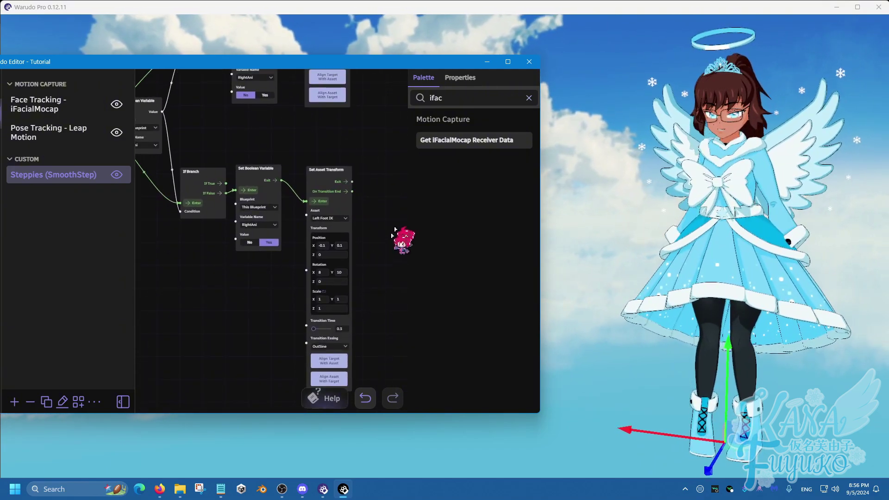
pyautogui.scroll(2, 379, 282)
pyautogui.scroll(3, 274, 308)
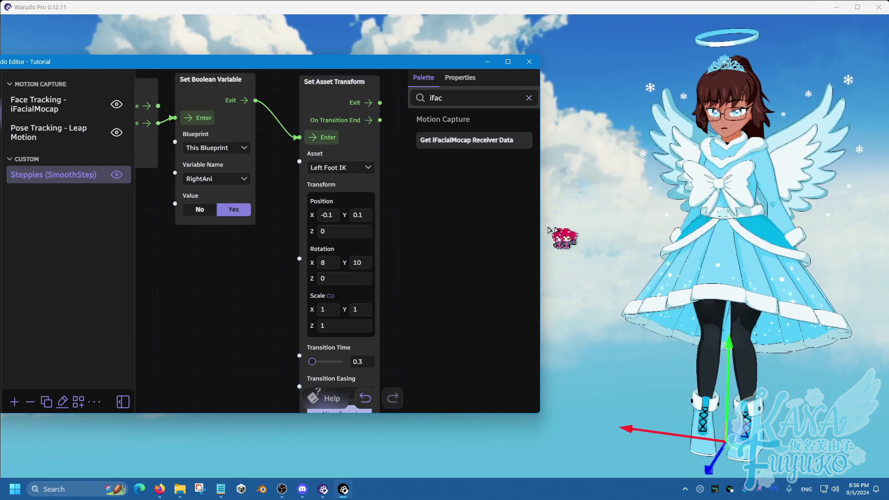
# - Orbit and zoom the scene view to examine the character's feet from above, from the side and from the front
pyautogui.moveTo(550, 229); pyautogui.dragTo(586, 265)
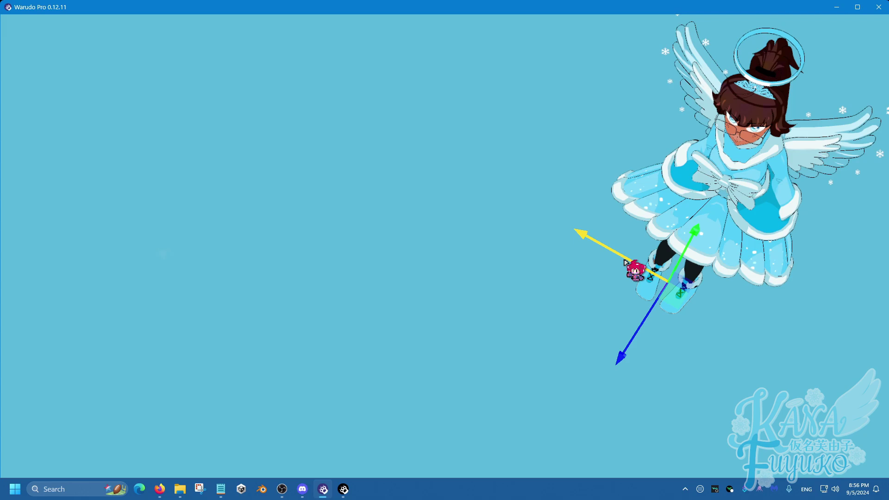
pyautogui.moveTo(650, 239); pyautogui.dragTo(533, 161)
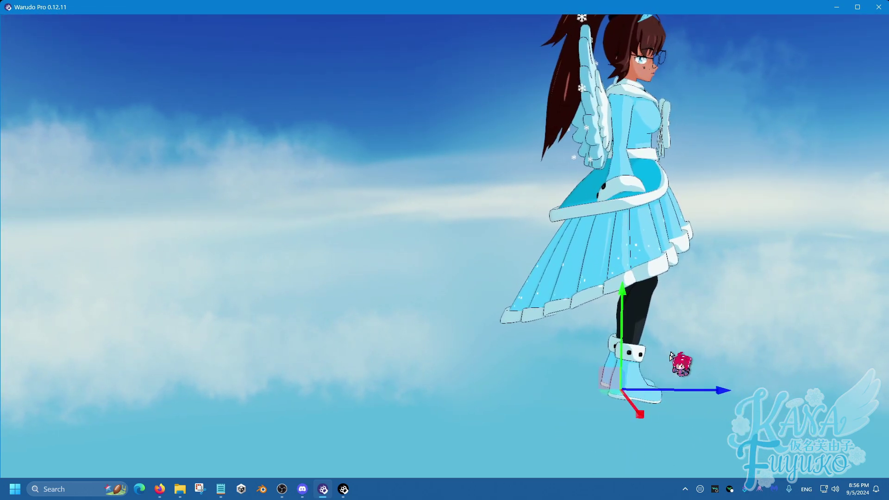
pyautogui.moveTo(671, 339); pyautogui.dragTo(639, 351)
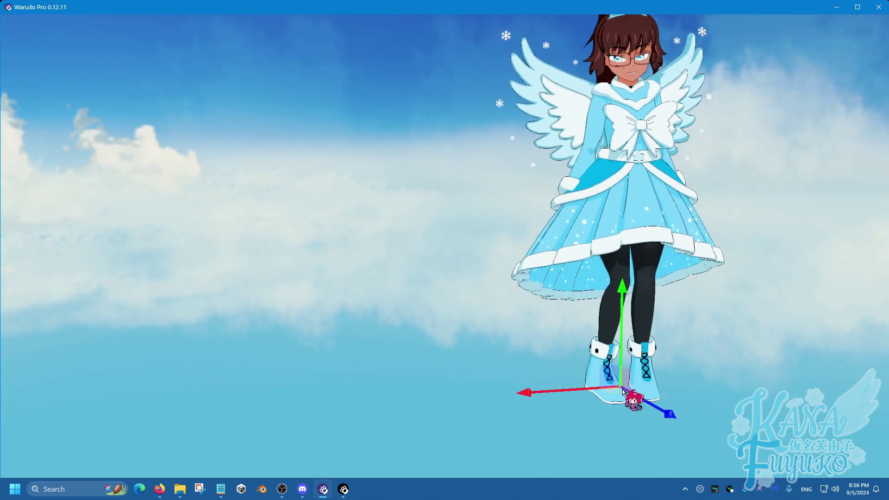
pyautogui.moveTo(622, 391); pyautogui.dragTo(628, 418)
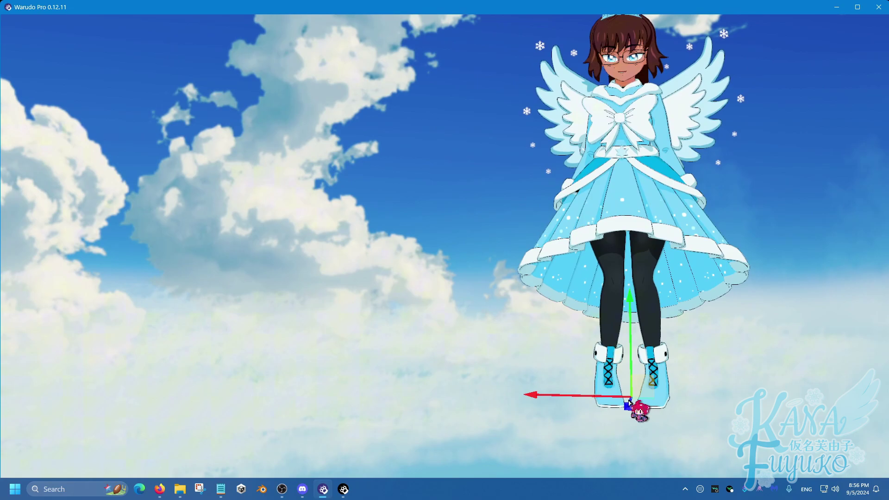
pyautogui.scroll(4, 629, 402)
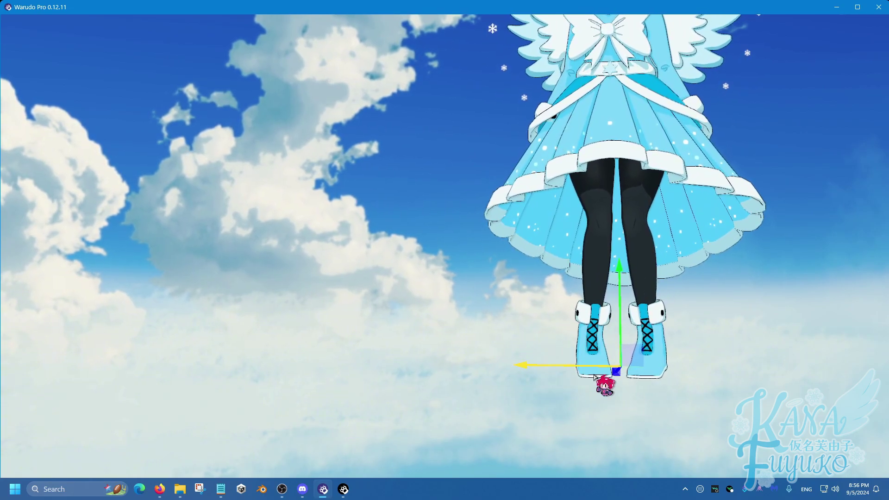
pyautogui.moveTo(667, 319); pyautogui.dragTo(690, 344)
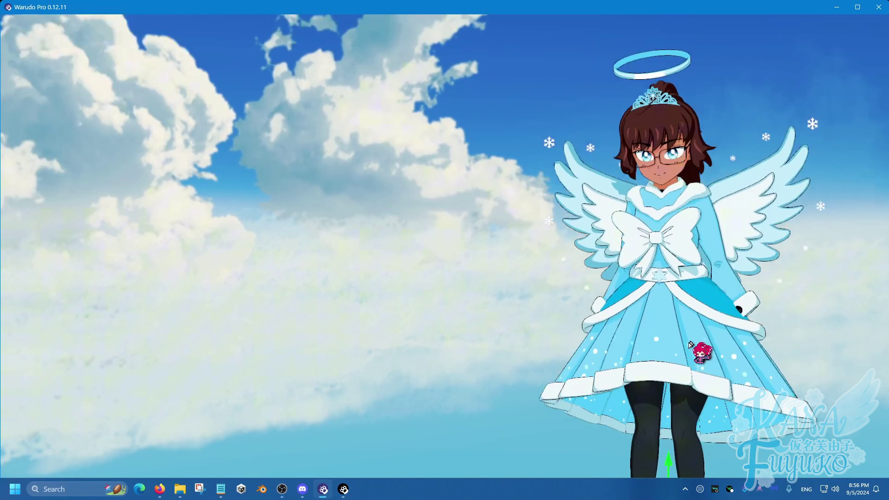
pyautogui.scroll(3, 691, 344)
pyautogui.scroll(-4, 652, 349)
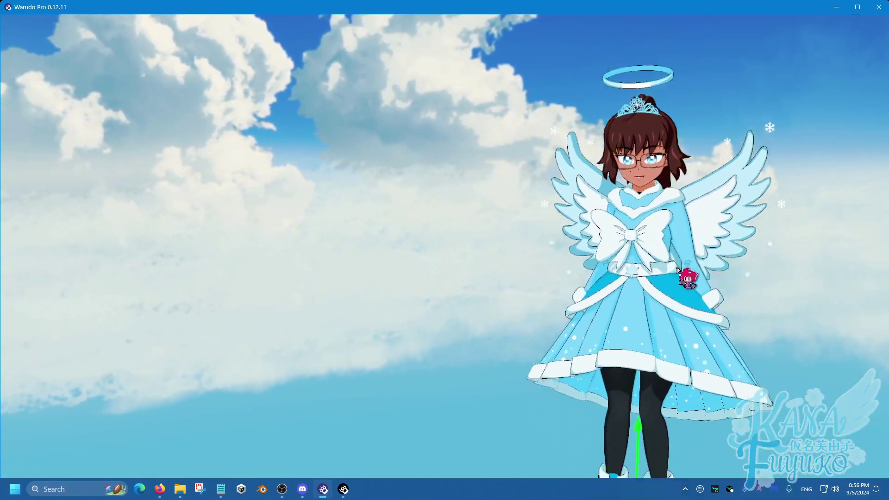
pyautogui.scroll(4, 675, 268)
# - Bring the editor back up and check the Rotation values of the Left Foot IK transform node in the RightAni Yes branch
pyautogui.click(351, 497)
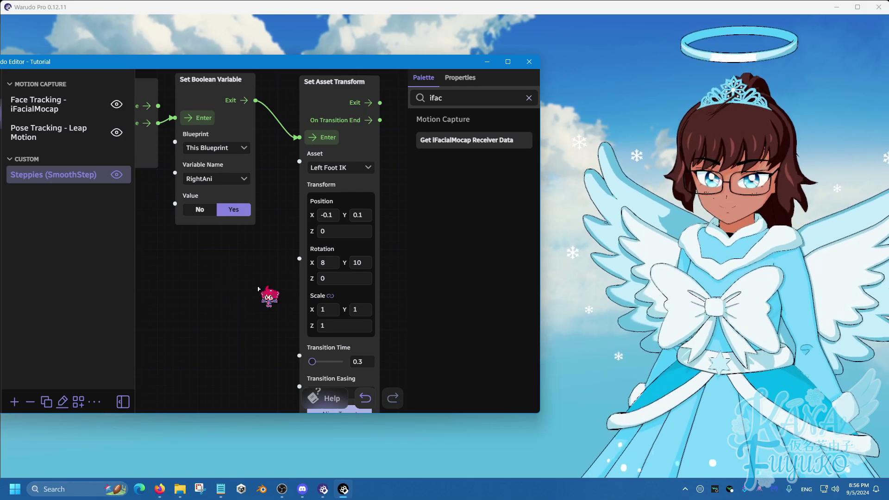
pyautogui.click(341, 263)
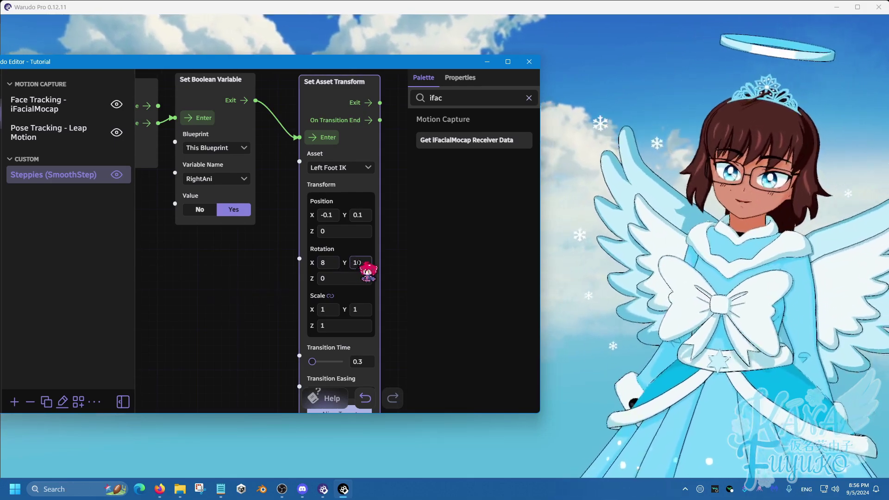
pyautogui.click(368, 262)
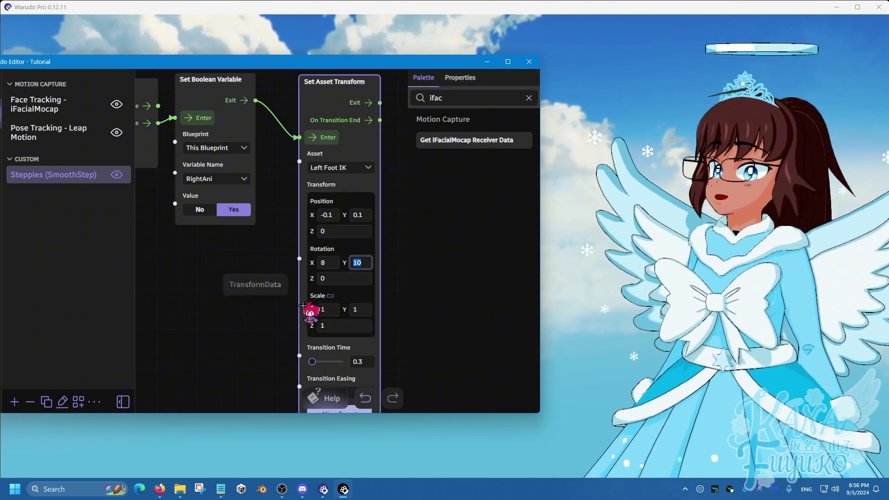
# - Review the whole Steppies (SmoothStep) node graph, from the iFacialMocap receiver to both foot branches, with the full editor window in sight
pyautogui.scroll(-3, 288, 321)
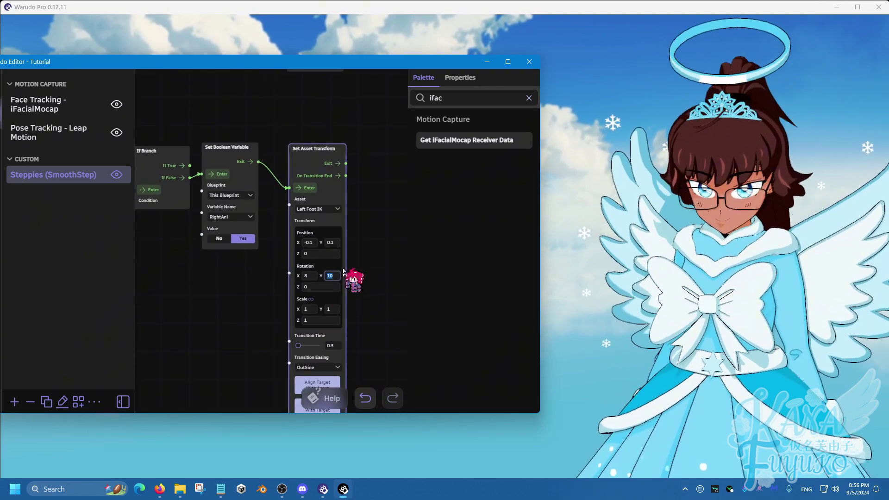
pyautogui.scroll(-2, 378, 232)
pyautogui.scroll(-5, 374, 212)
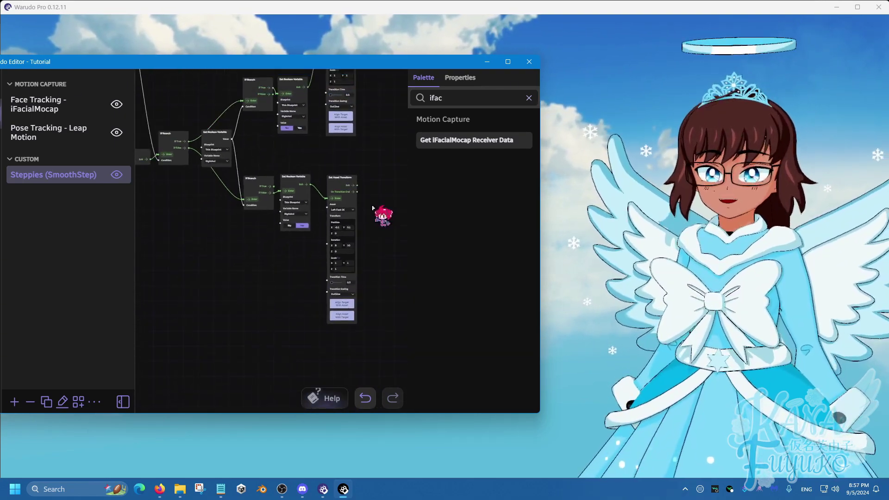
pyautogui.scroll(-5, 378, 245)
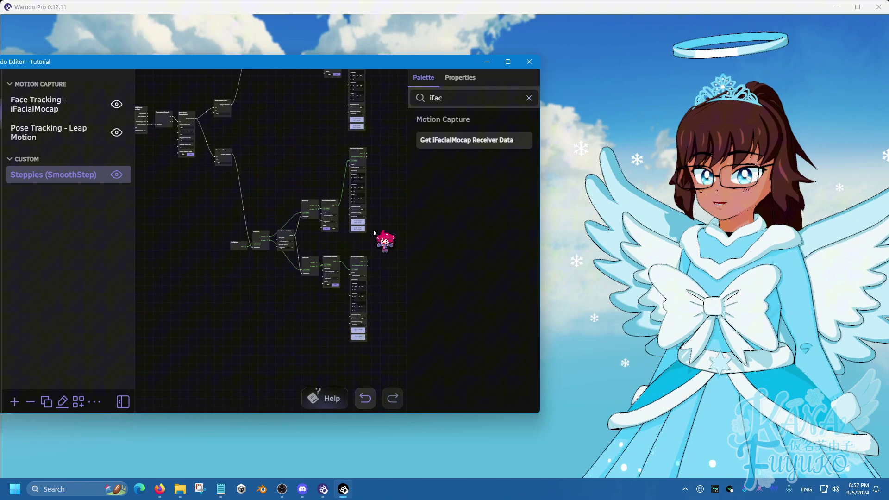
pyautogui.moveTo(291, 228); pyautogui.dragTo(302, 262)
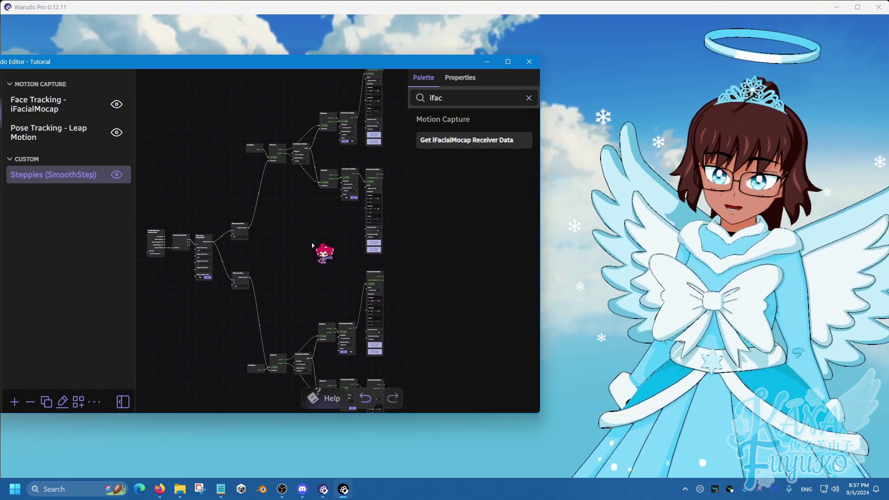
pyautogui.moveTo(291, 62); pyautogui.dragTo(332, 75)
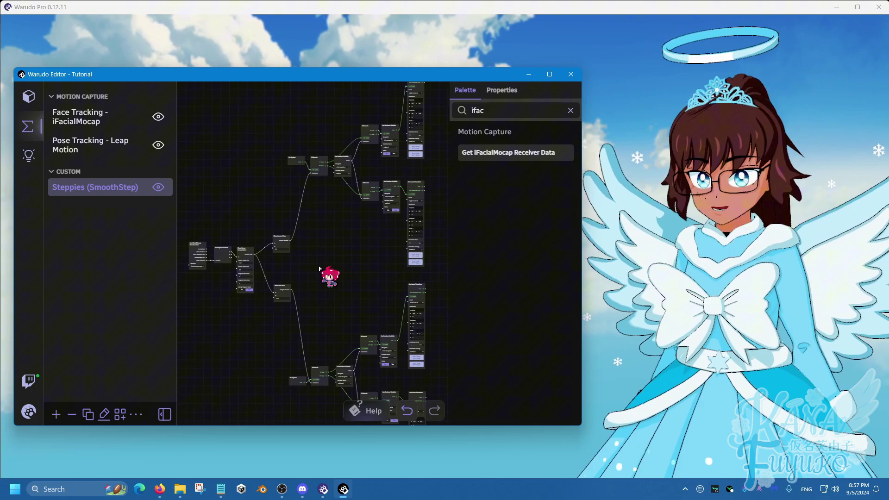
pyautogui.scroll(2, 319, 280)
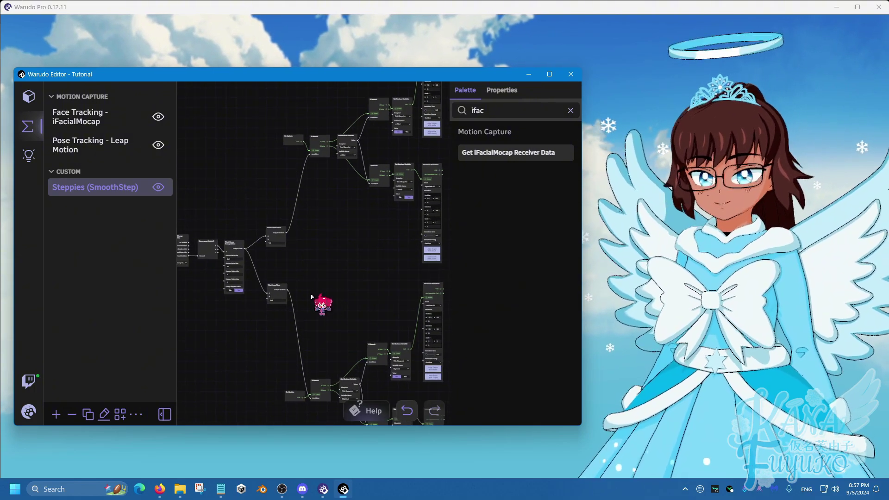
pyautogui.scroll(3, 311, 297)
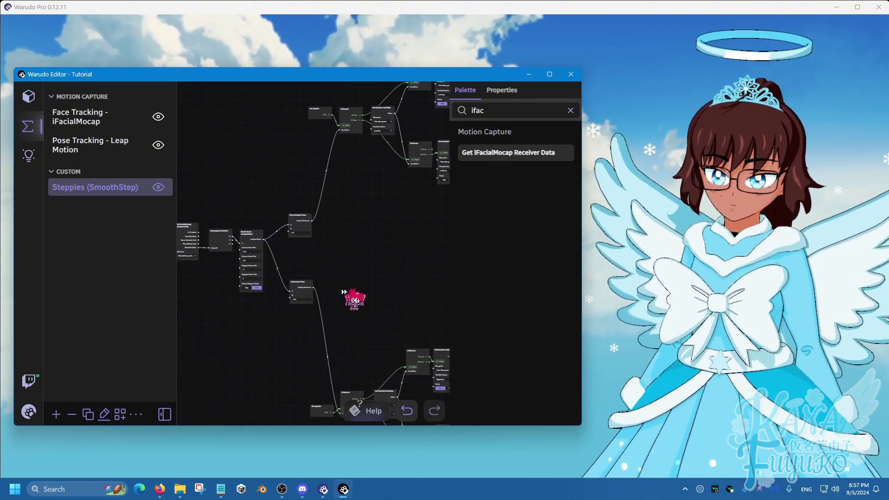
pyautogui.scroll(-3, 396, 267)
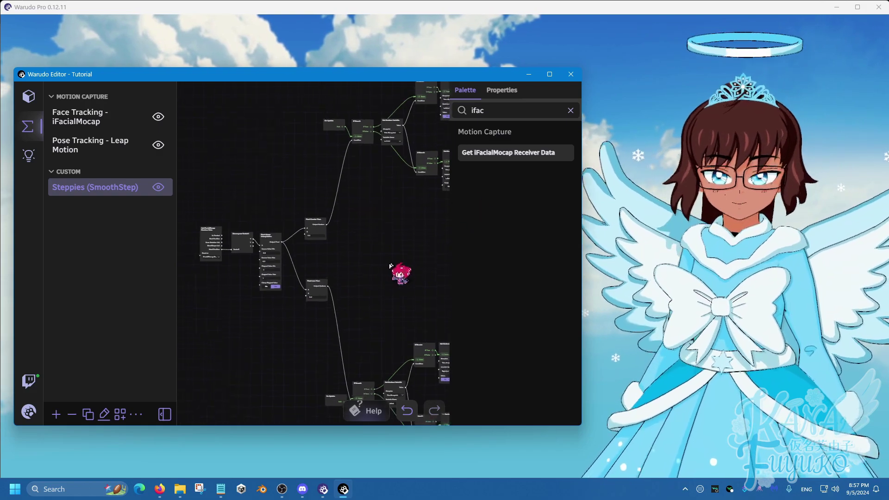
pyautogui.scroll(-1, 337, 266)
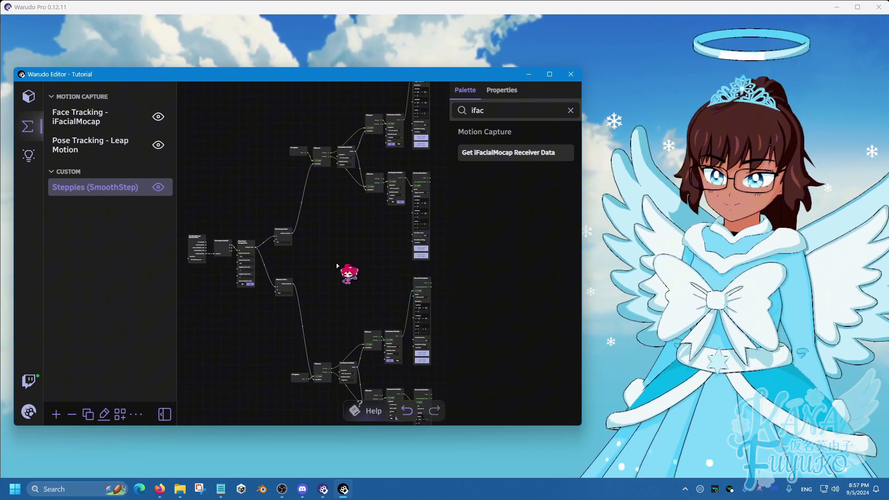
pyautogui.scroll(2, 337, 266)
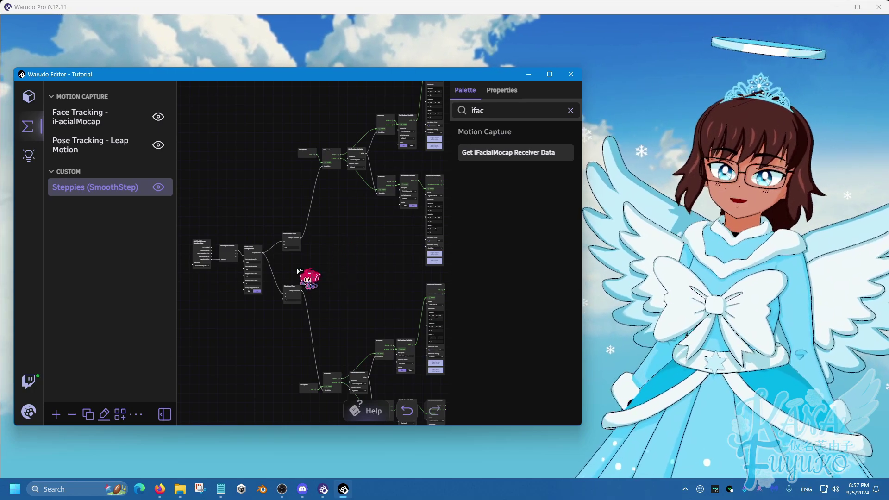
pyautogui.moveTo(320, 256); pyautogui.dragTo(306, 256)
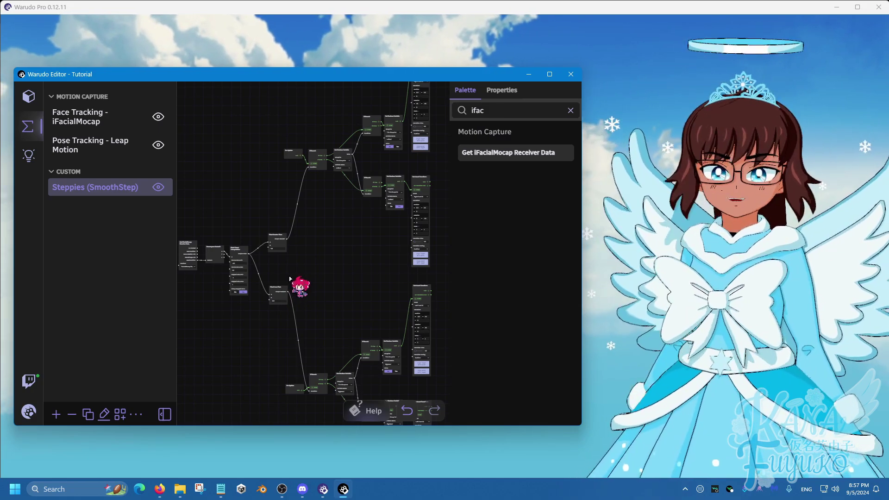
# - Return to the scene view and frame the character's full body to observe the stepping feet
pyautogui.moveTo(355, 76); pyautogui.dragTo(369, 68)
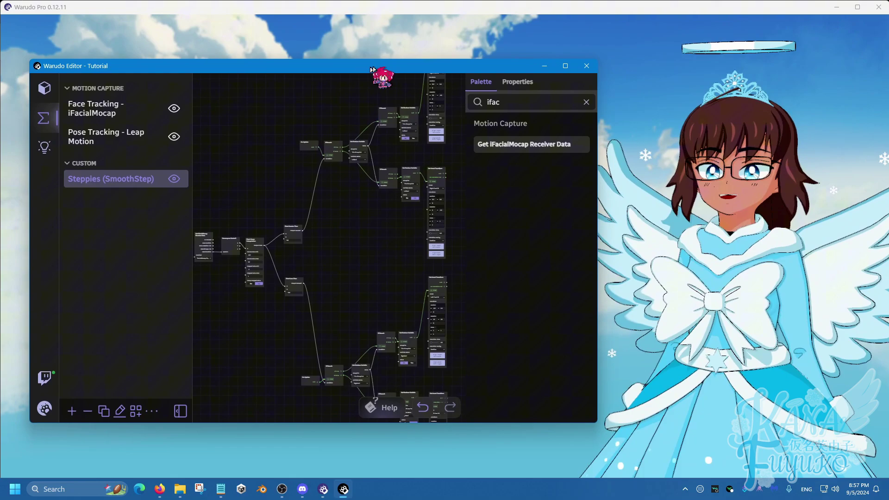
pyautogui.click(638, 311)
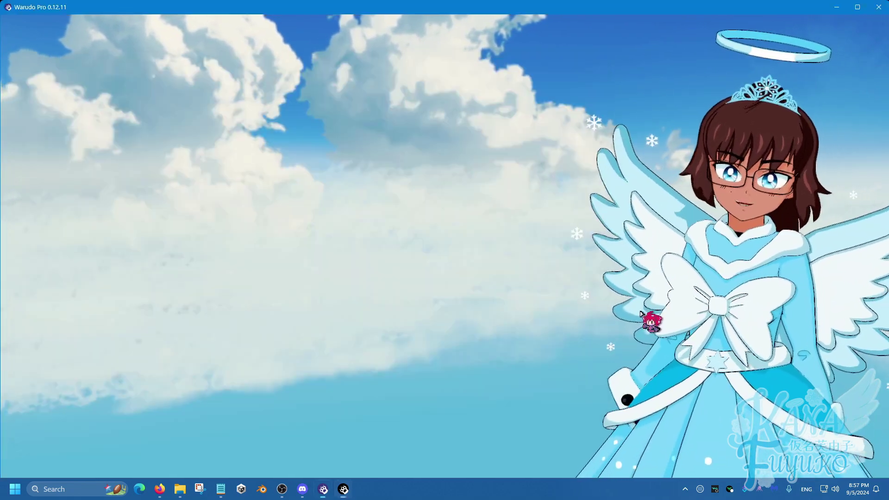
pyautogui.scroll(-6, 638, 312)
pyautogui.scroll(2, 555, 266)
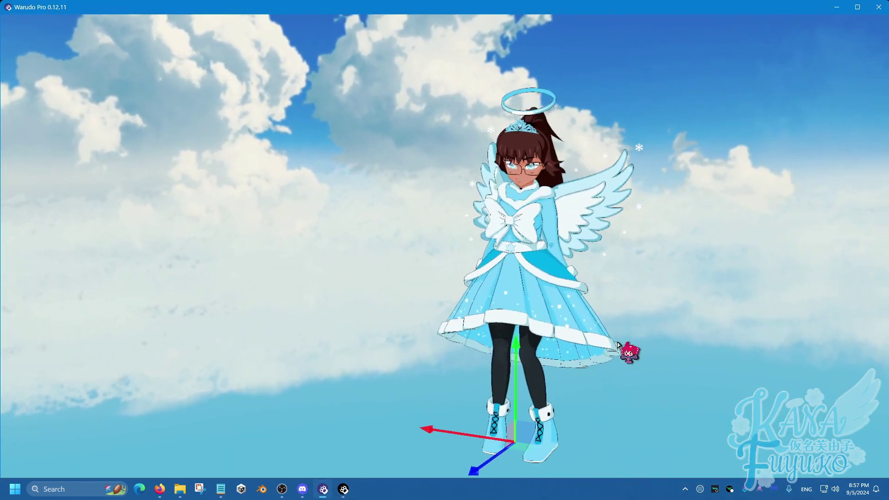